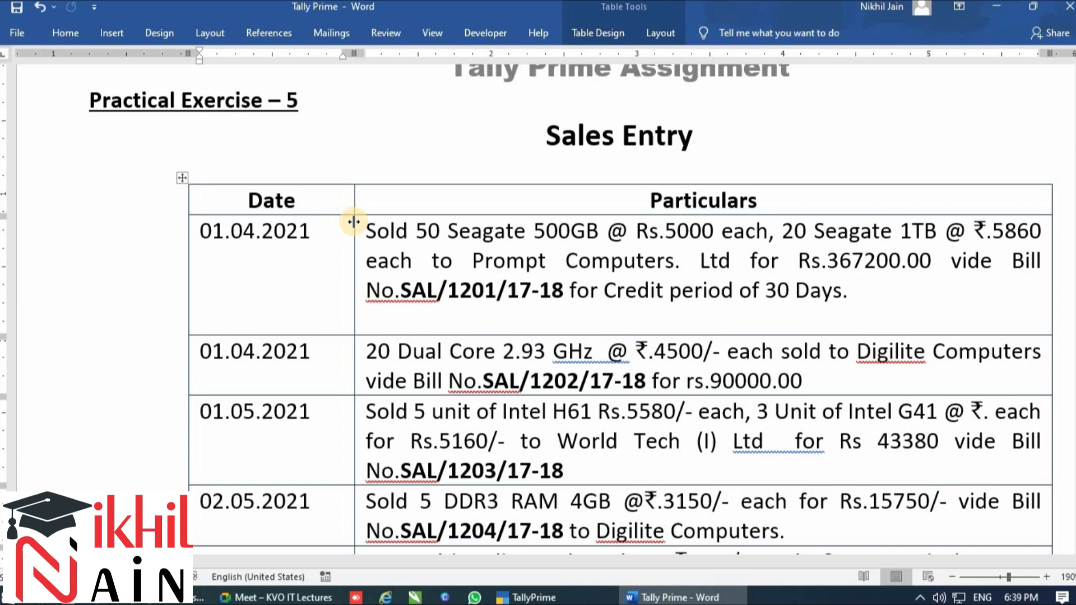
# Step: Switch to TallyPrime, start a new sales voucher, and set its date to 1.4.2021
pyautogui.click(562, 597)
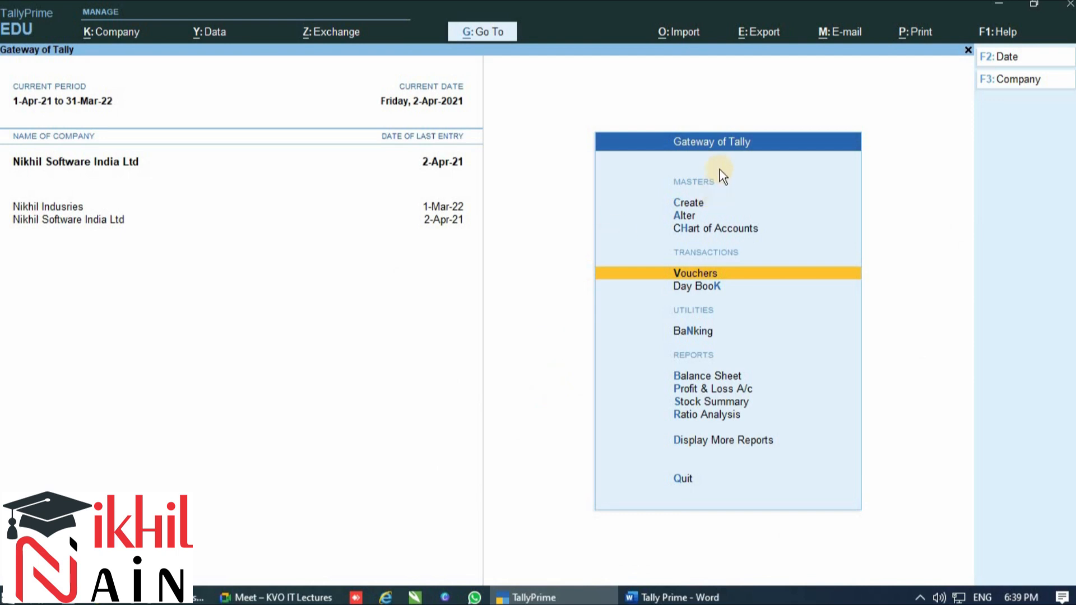
pyautogui.press('Return')
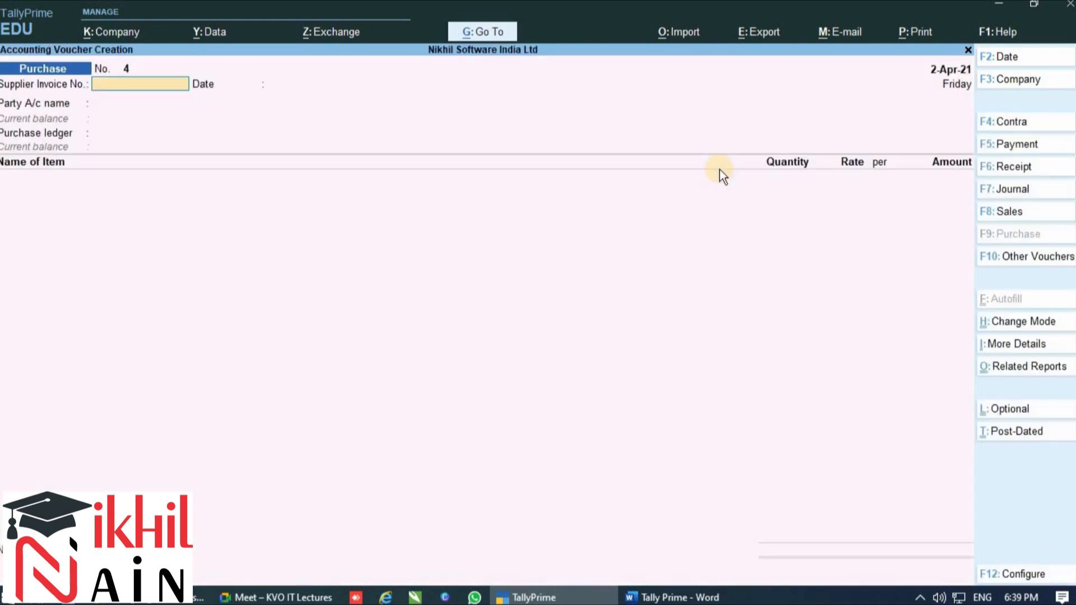
pyautogui.click(1011, 214)
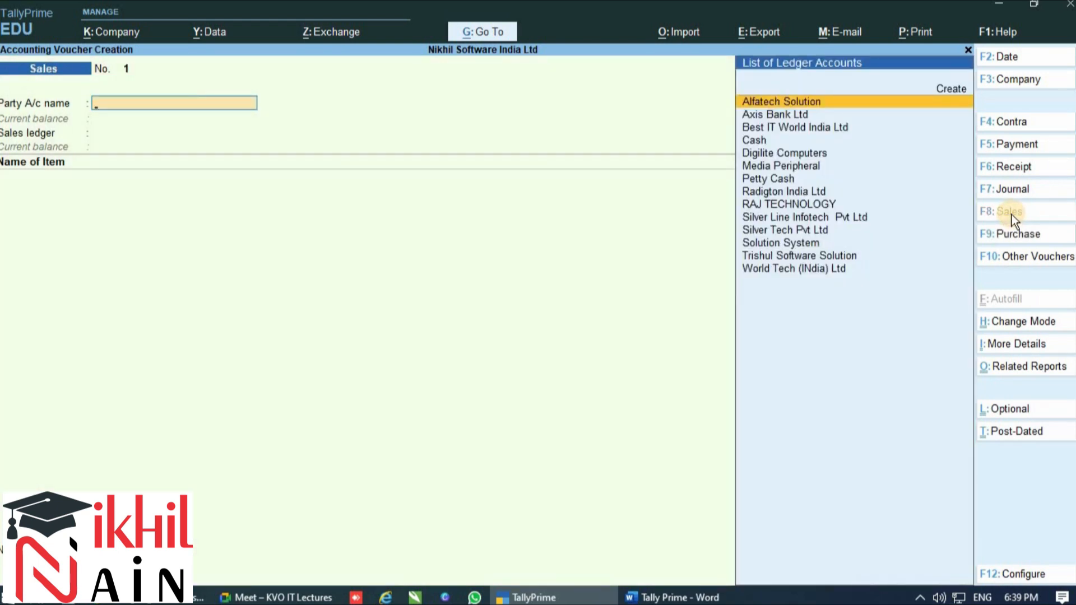
pyautogui.press('F2')
pyautogui.write('31.4.2021')
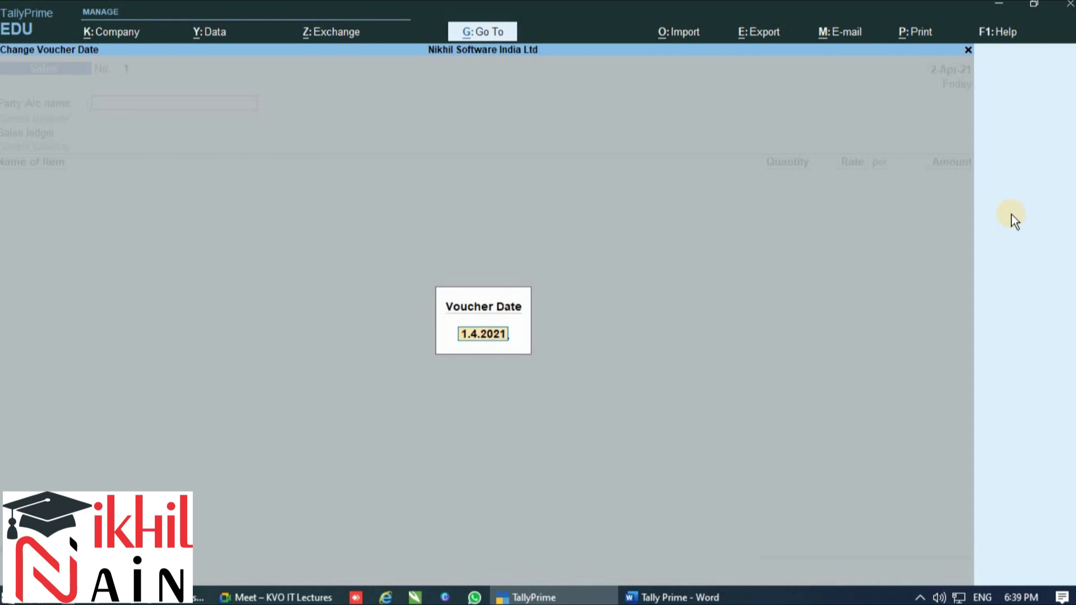
pyautogui.press('Return')
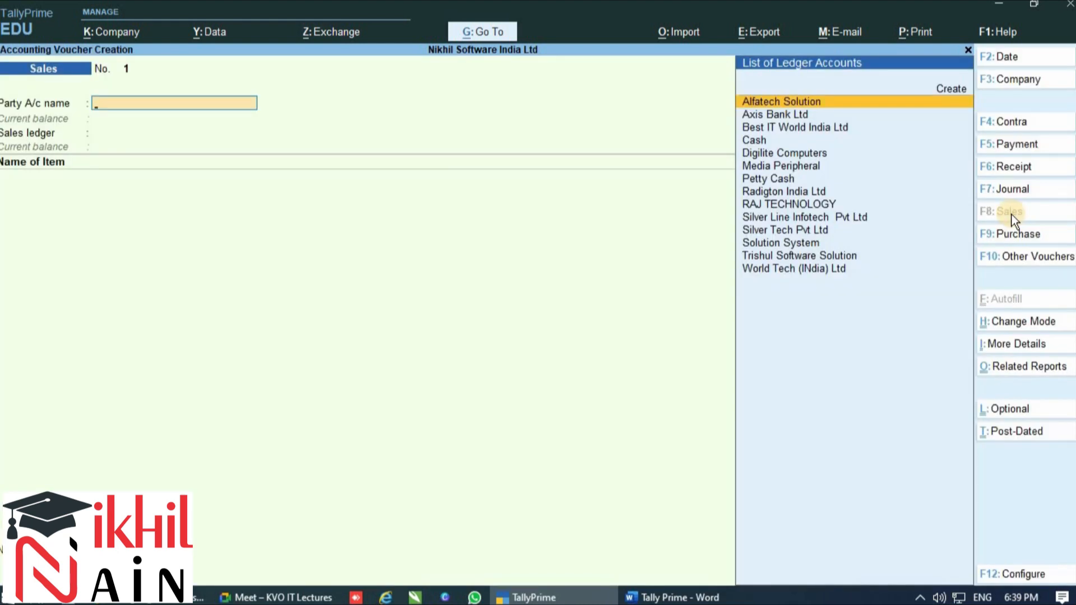
# Step: Review the first 01.04.2021 sale in the Word exercise document and return to TallyPrime
pyautogui.click(672, 598)
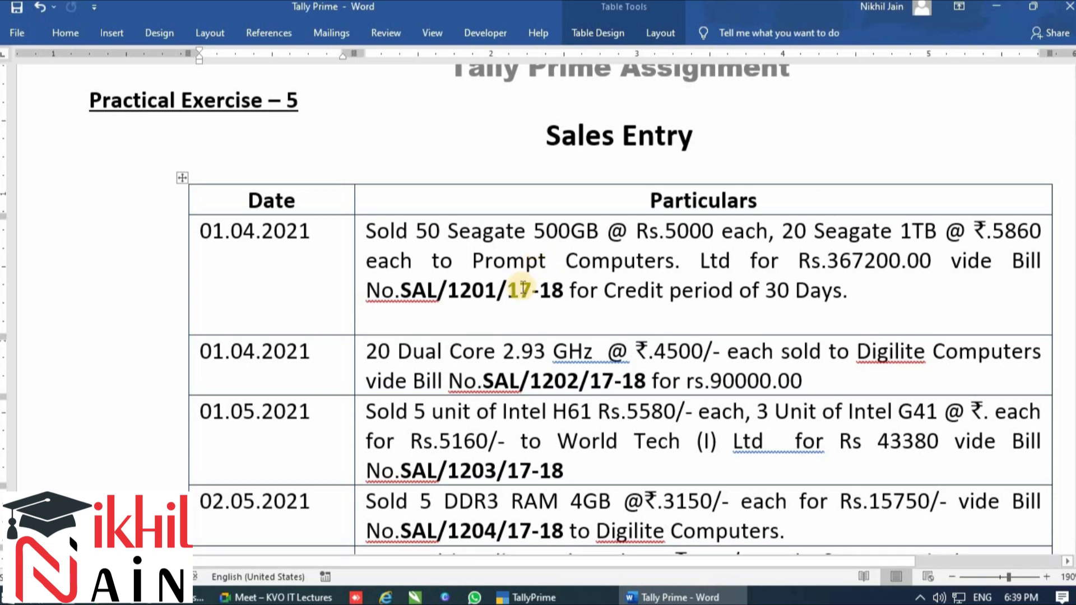
pyautogui.moveTo(675, 599)
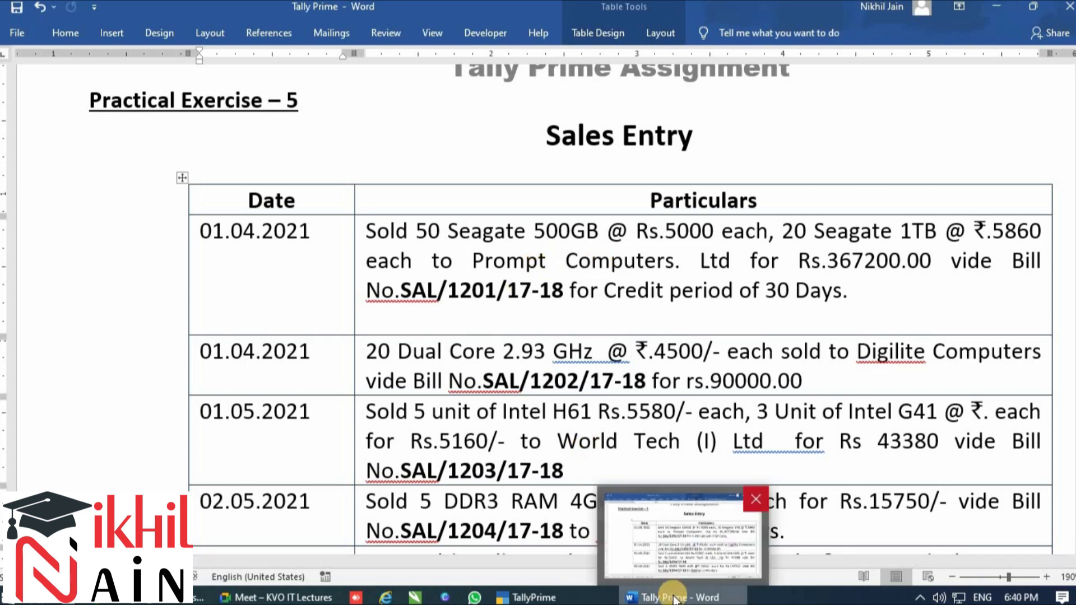
pyautogui.click(675, 598)
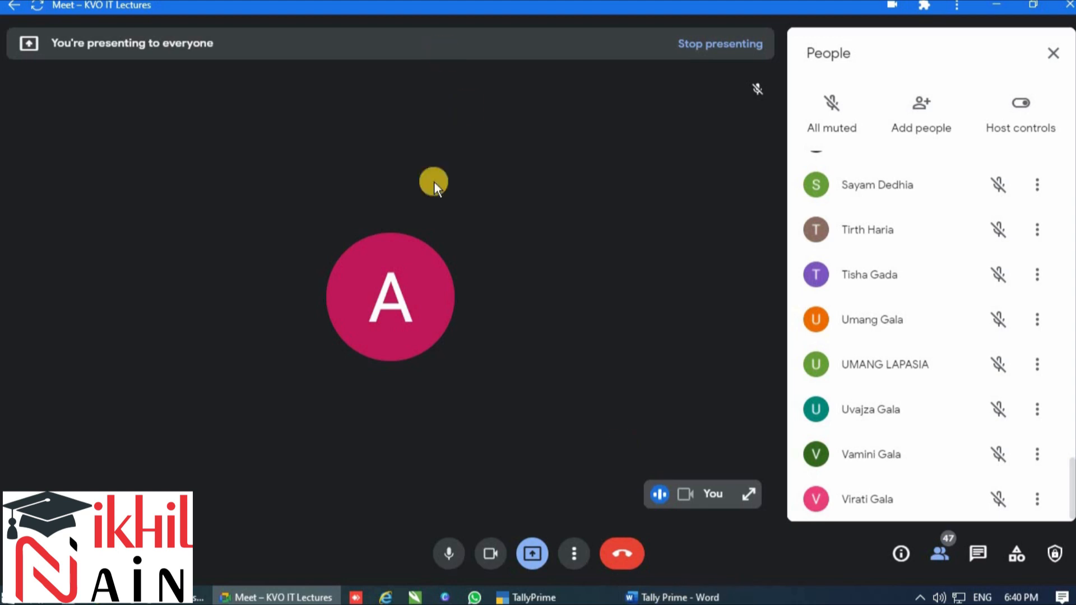
pyautogui.click(655, 598)
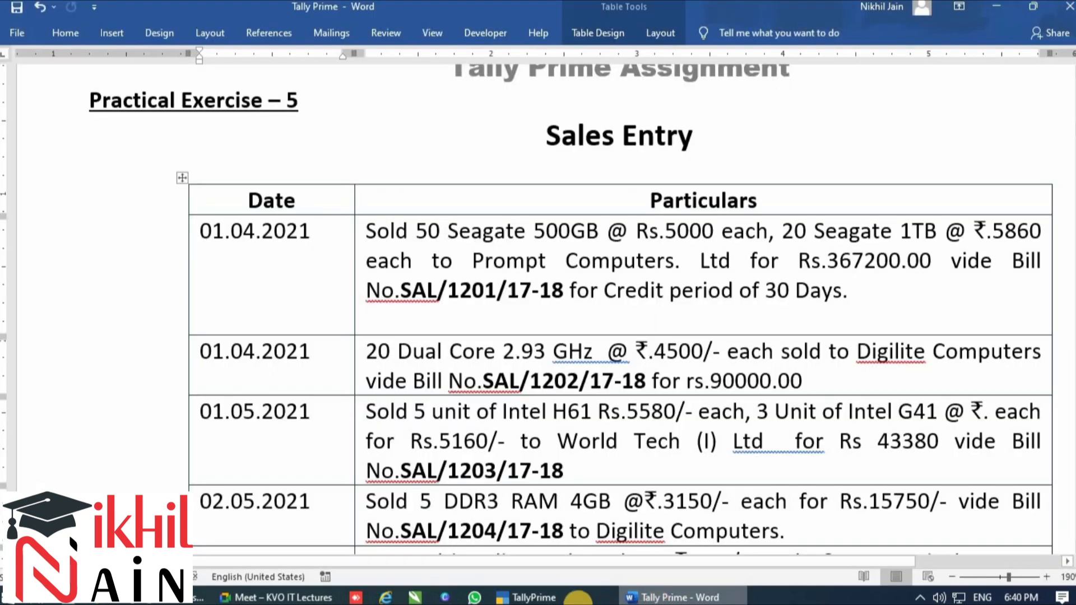
pyautogui.click(529, 597)
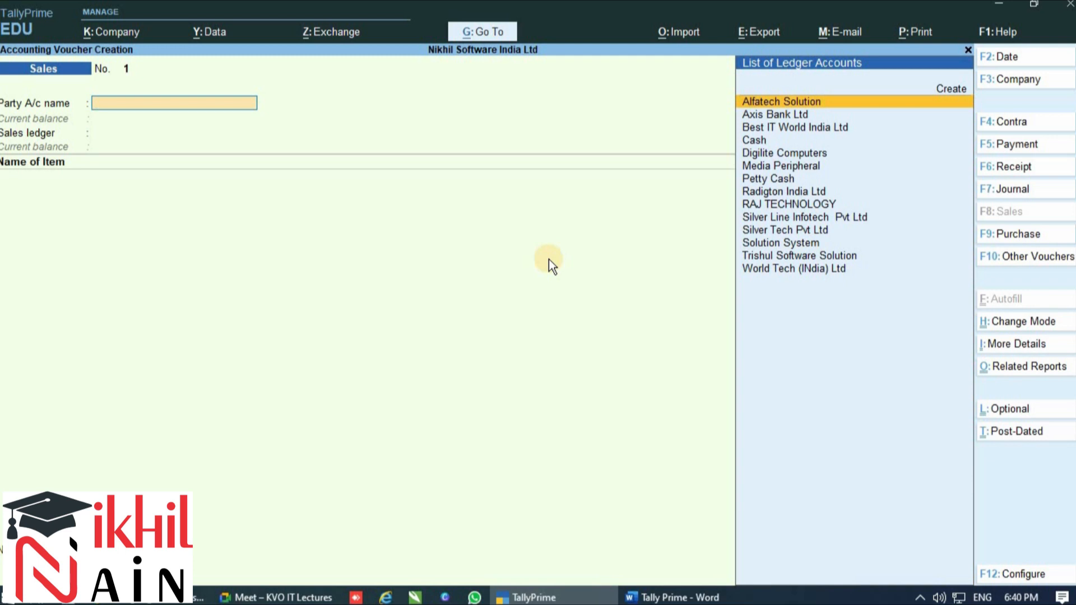
# Step: Create a party ledger named Prompt Computers from the sales voucher and group it under Sundry Debtors
pyautogui.write('P')
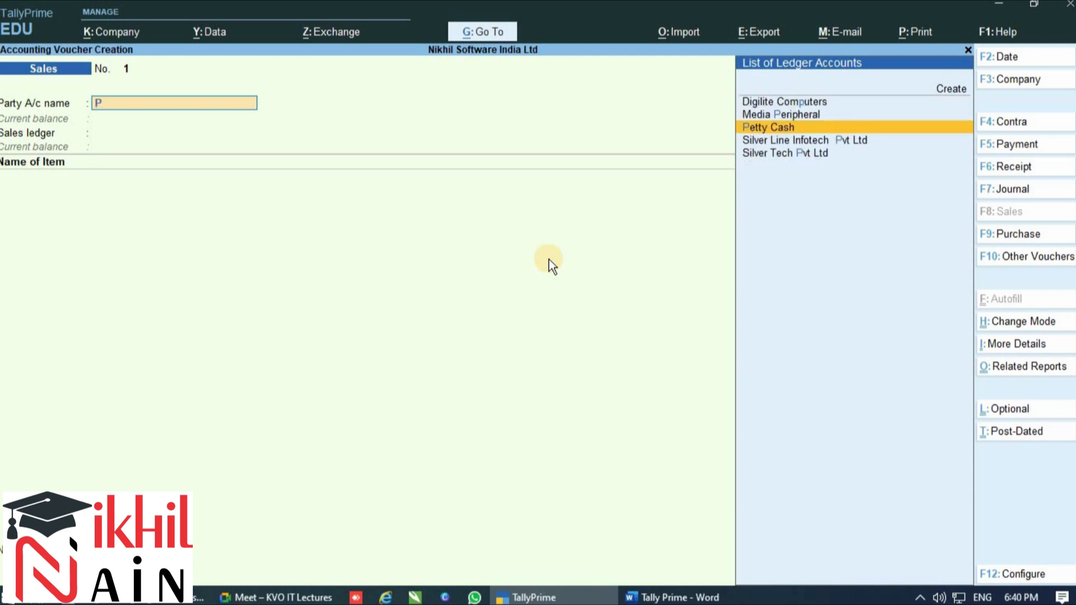
pyautogui.press('alt')
pyautogui.hotkey('alt', 'c')
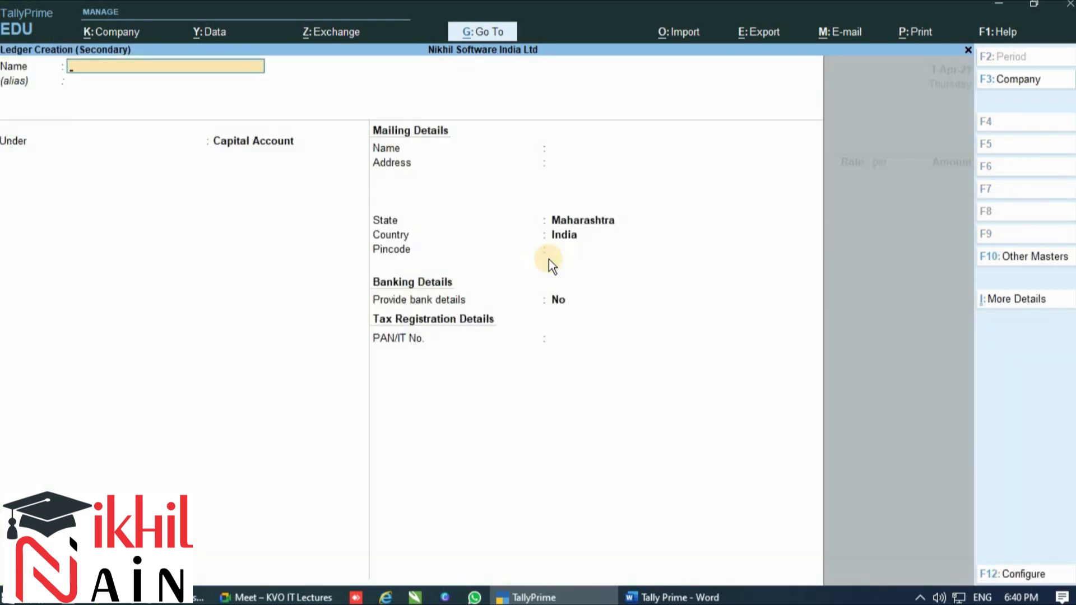
pyautogui.write('Prompt Computers')
pyautogui.press('Return')
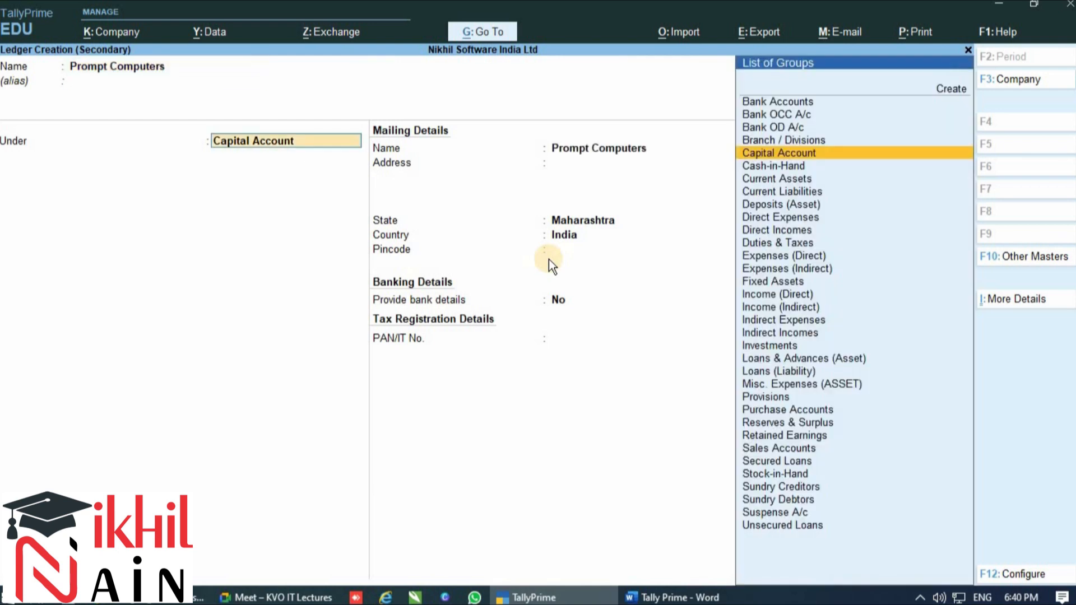
pyautogui.write('Sun')
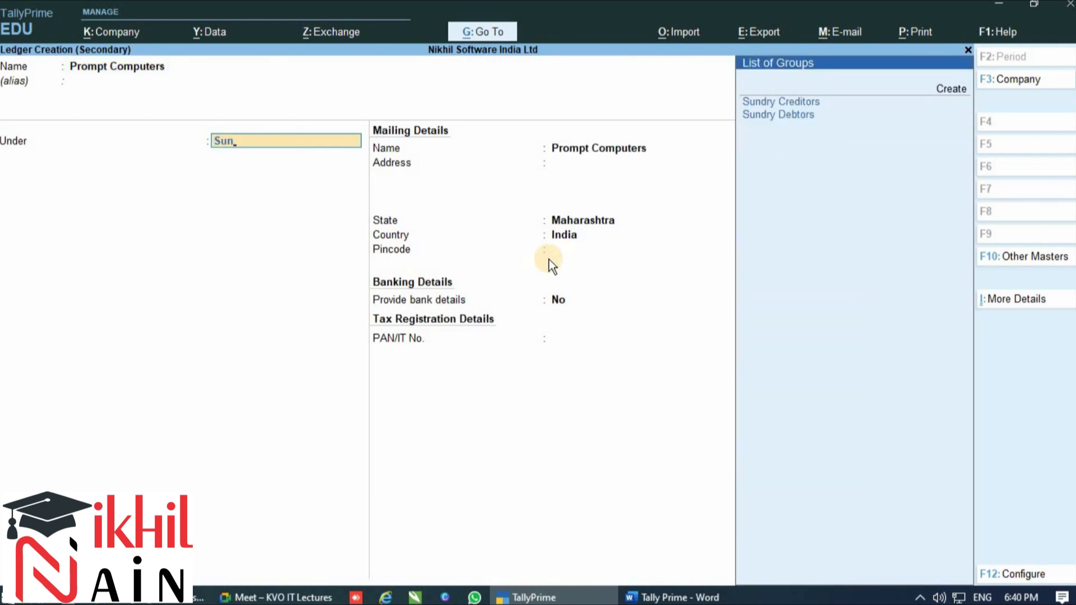
pyautogui.press('Down')
pyautogui.press('Return')
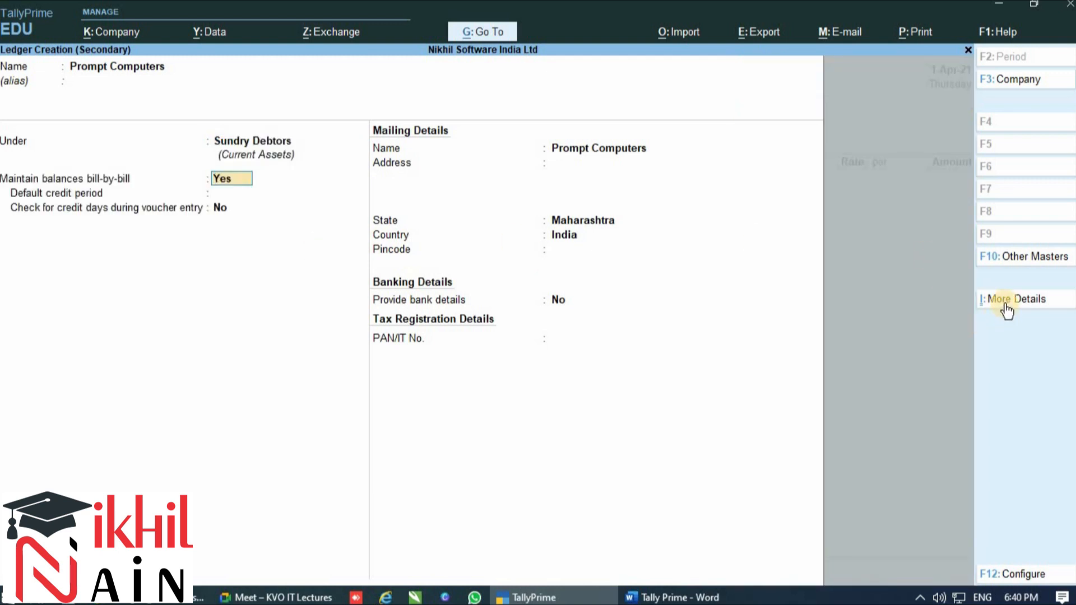
# Step: Open the ledger's additional details for affected inventory values and go through the settings
pyautogui.hotkey('ctrl', 'i')
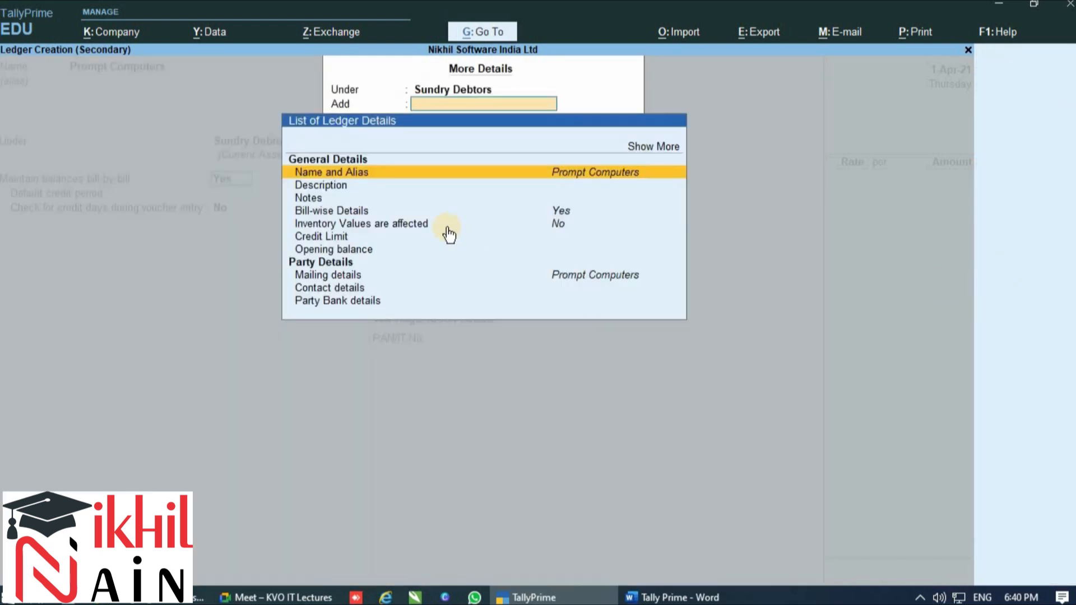
pyautogui.press('Down')
pyautogui.press('Down')
pyautogui.press('Down')
pyautogui.press('Down')
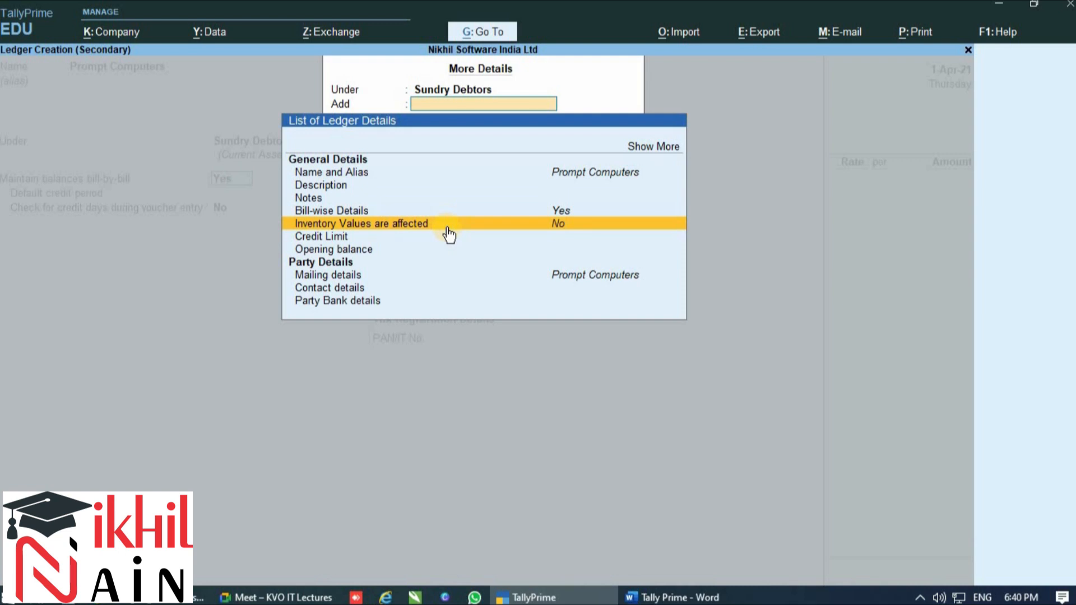
pyautogui.click(448, 228)
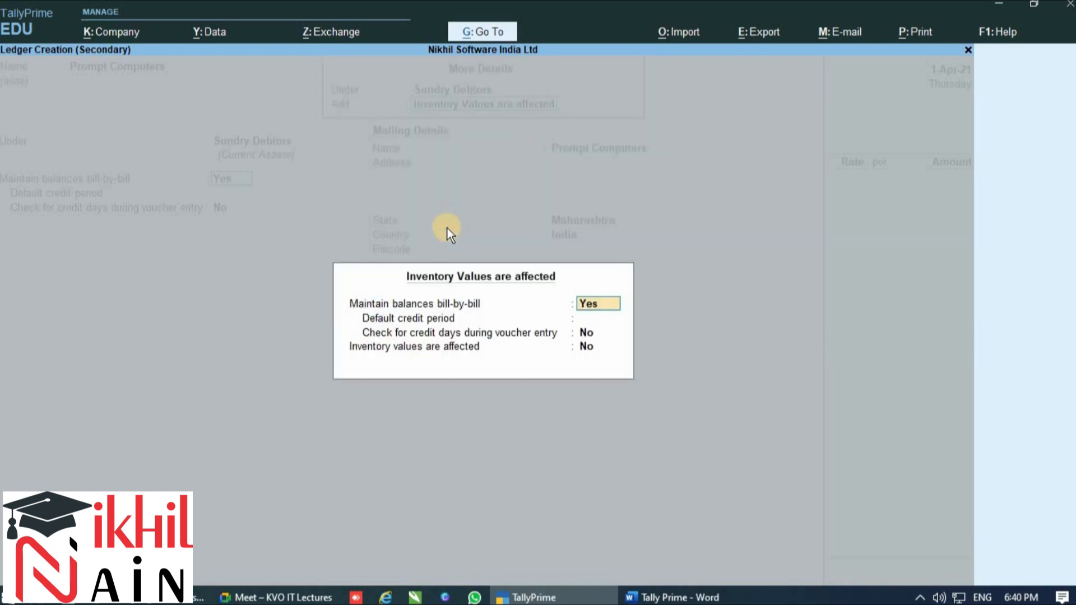
pyautogui.press('Return')
pyautogui.press('Return')
pyautogui.press('Return')
pyautogui.press('Return')
# Step: Save the Prompt Computers ledger with state Maharashtra, country India and no bank details, and proceed to the voucher's sales ledger
pyautogui.press('Return')
pyautogui.press('Return')
pyautogui.press('Return')
pyautogui.press('Return')
pyautogui.press('Return')
pyautogui.press('Return')
pyautogui.press('Return')
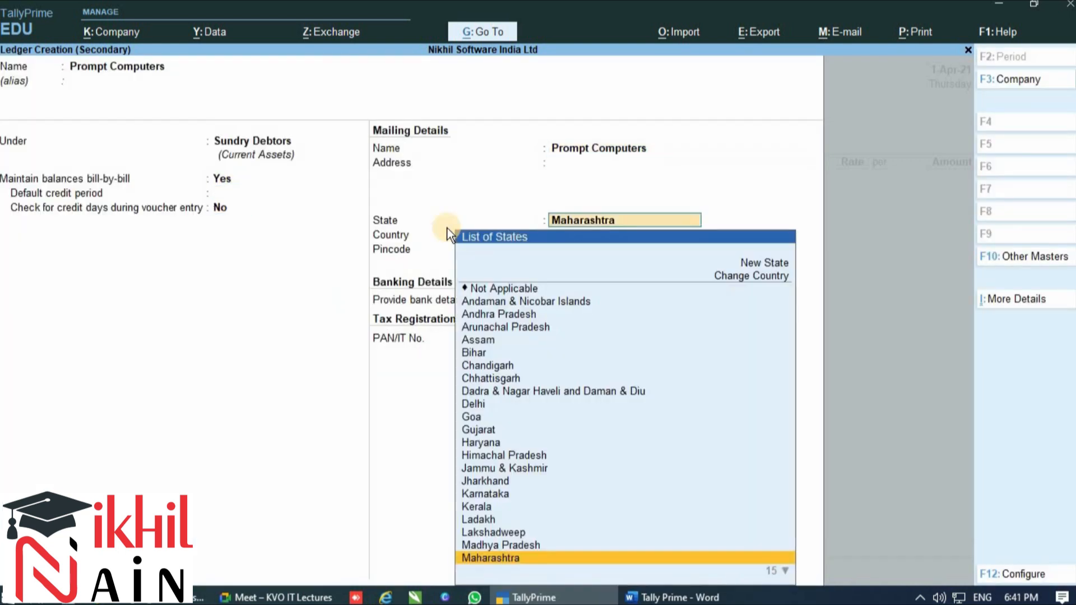
pyautogui.press('Return')
pyautogui.press('Return')
pyautogui.press('Return')
pyautogui.press('Return')
pyautogui.press('Return')
pyautogui.press('Return')
pyautogui.press('Return')
pyautogui.press('Return')
pyautogui.press('Return')
pyautogui.press('Return')
pyautogui.press('Return')
pyautogui.press('Return')
pyautogui.press('Return')
pyautogui.press('Return')
pyautogui.press('Return')
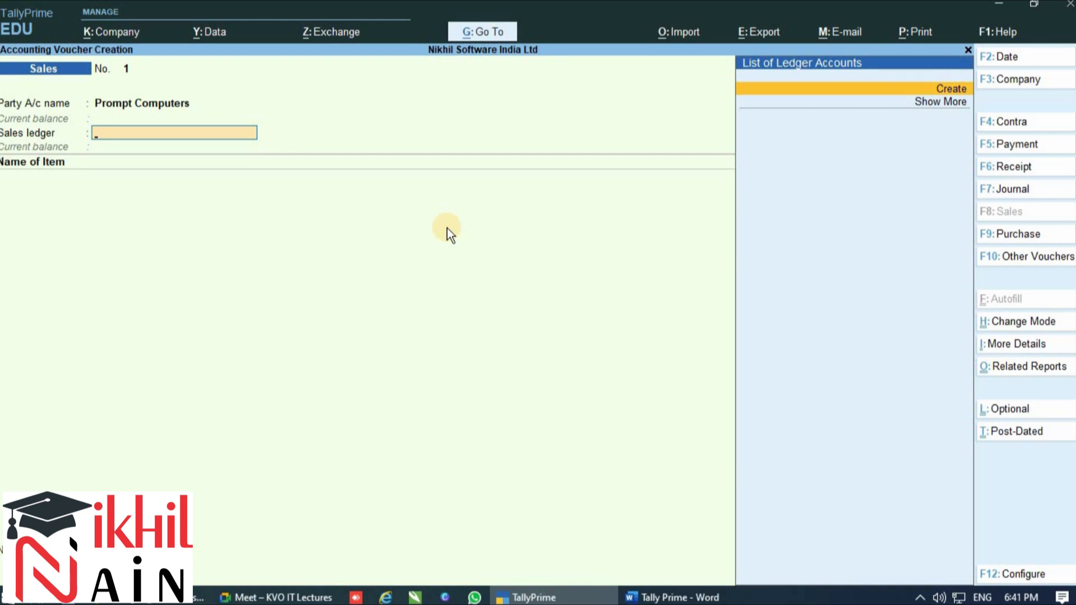
# Step: Create a ledger named Sales A\c under Sales Accounts with Invoice Rounding type, Normal Rounding and a rounding limit of 1
pyautogui.press('Return')
pyautogui.write('Sales A\\c')
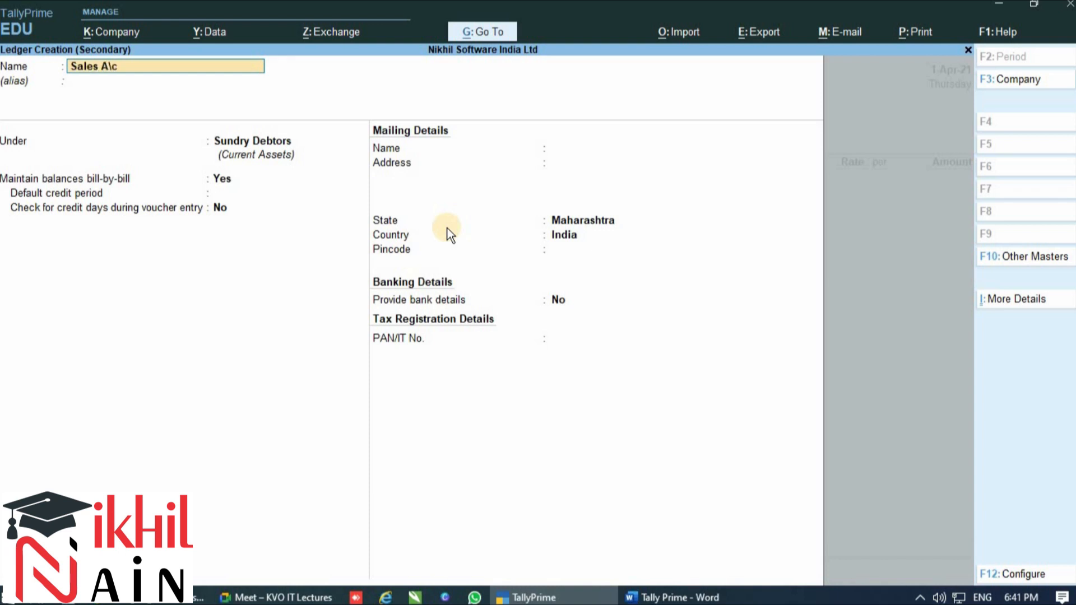
pyautogui.press('Return')
pyautogui.write('Sal')
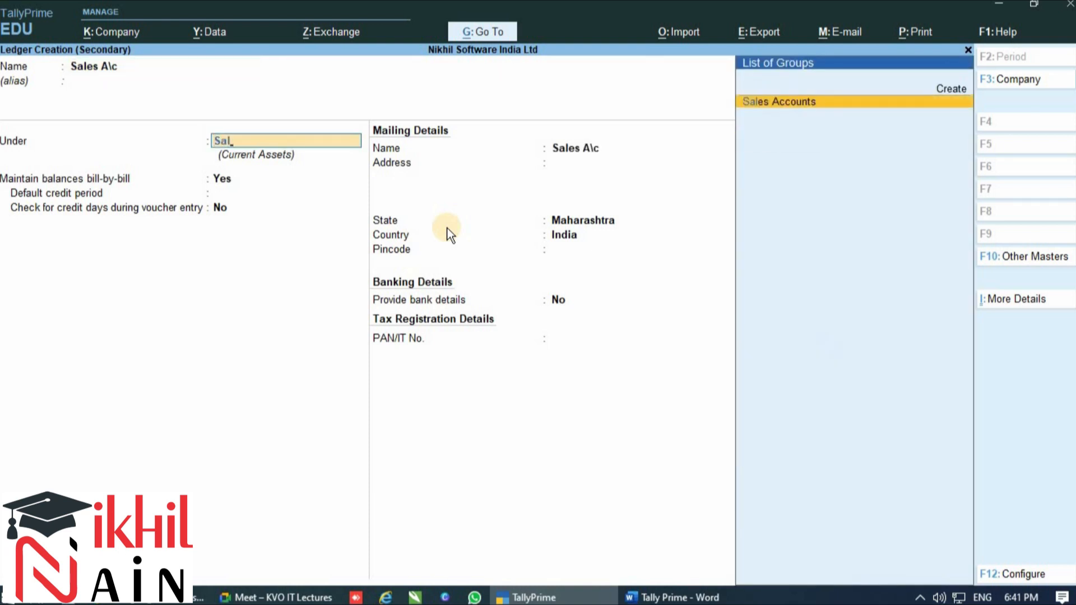
pyautogui.press('Return')
pyautogui.press('Down')
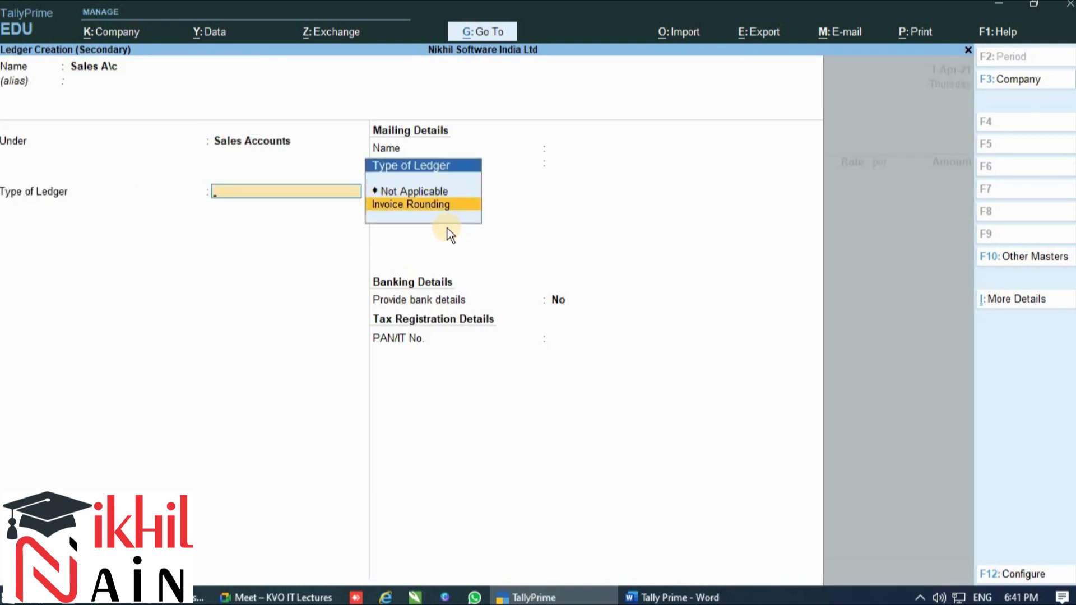
pyautogui.press('Return')
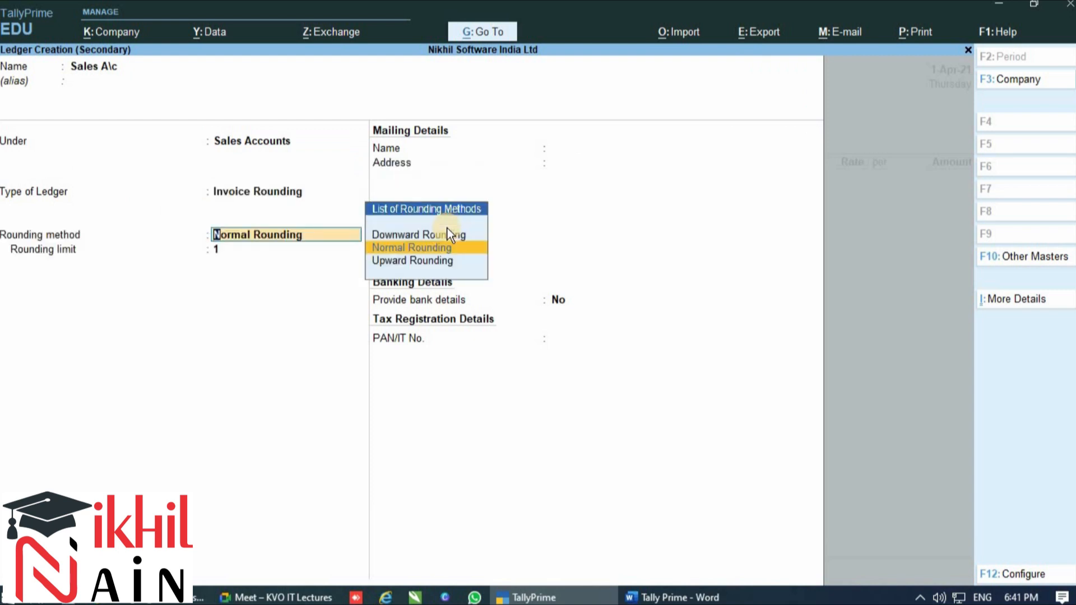
pyautogui.press('Return')
pyautogui.press('Return')
pyautogui.press('Return')
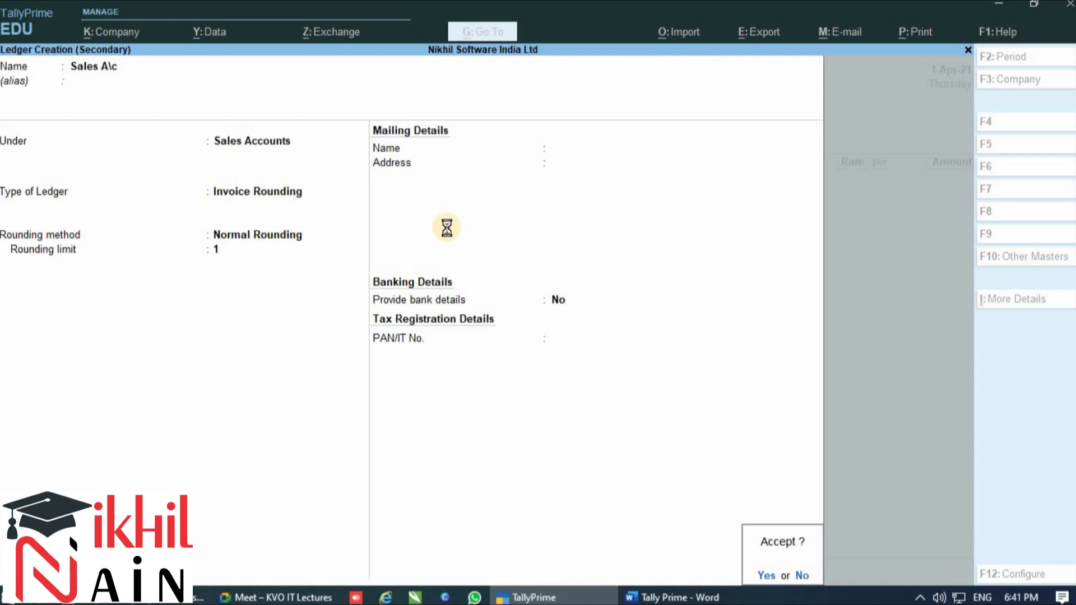
pyautogui.press('Return')
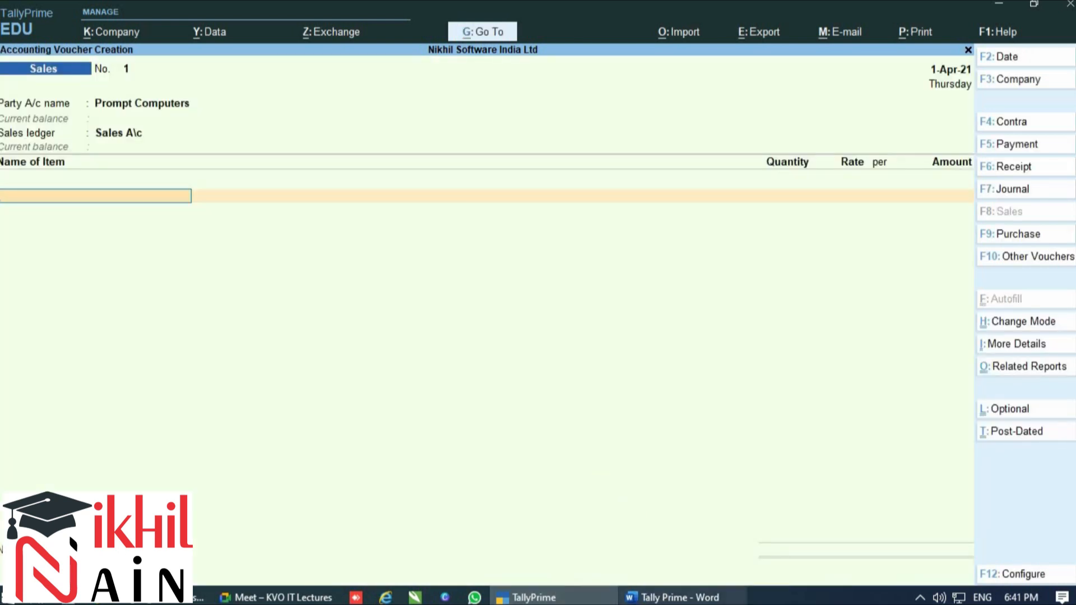
# Step: Check the sold items in the Word exercise and start a stock item named Seagate 500gb under the Hardisk group
pyautogui.click(647, 599)
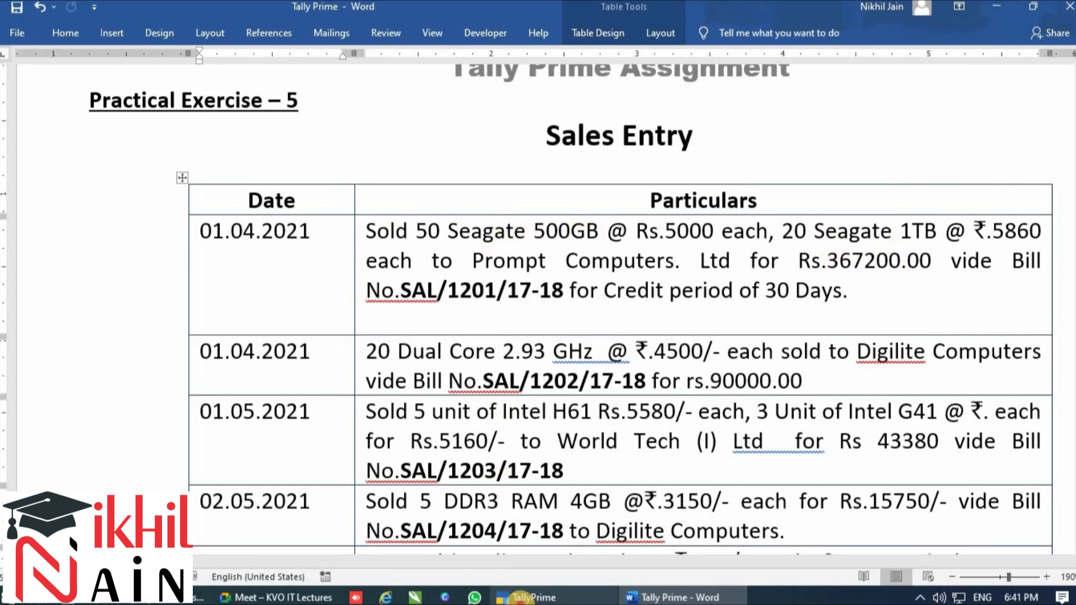
pyautogui.click(526, 597)
pyautogui.write('s')
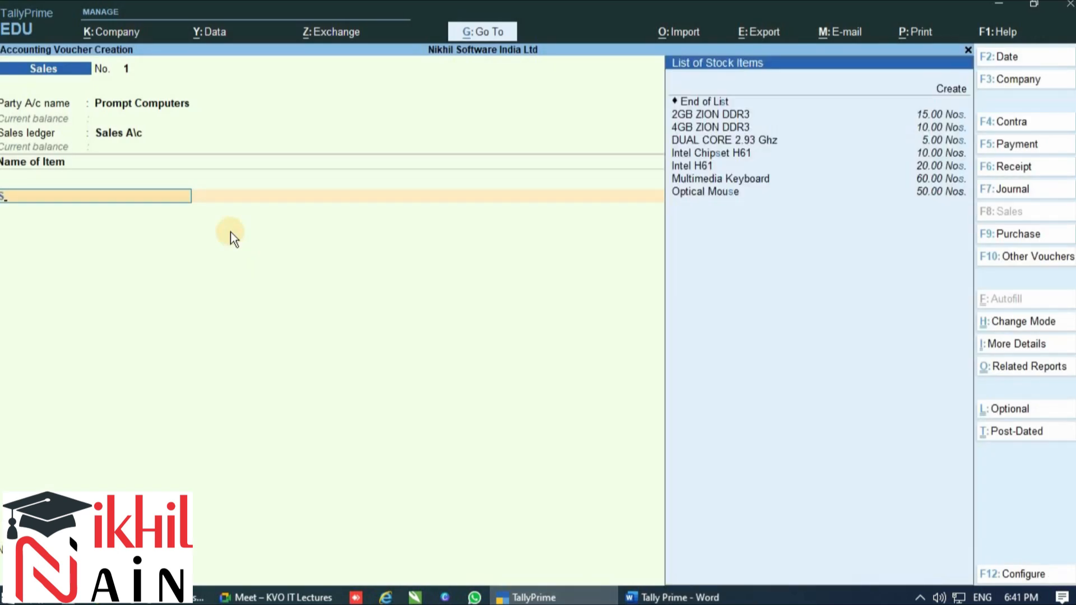
pyautogui.press('Up')
pyautogui.press('Up')
pyautogui.press('Return')
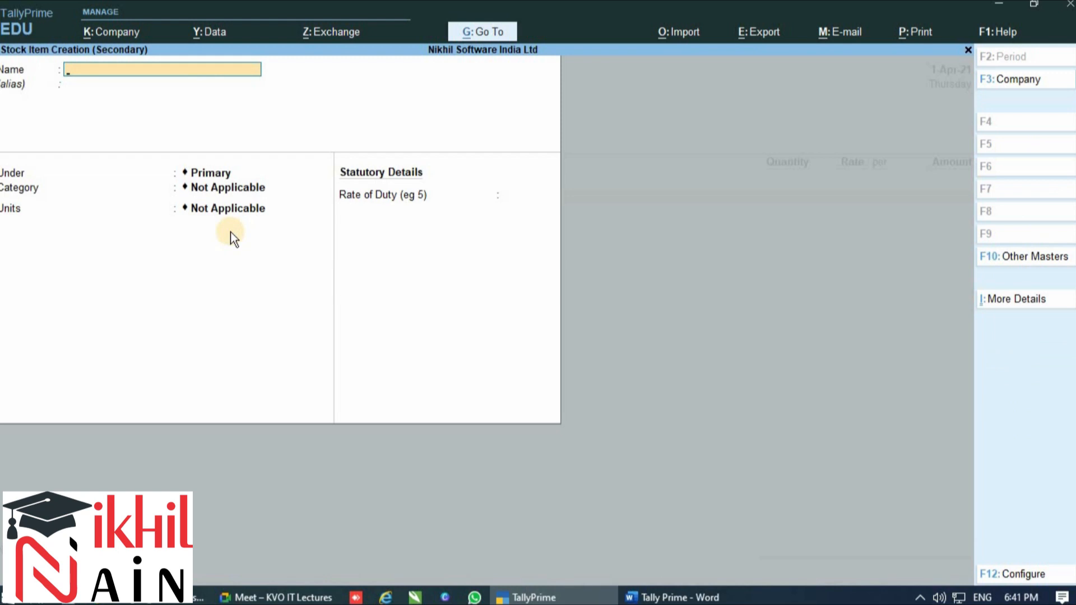
pyautogui.write('Seagate 500gb')
pyautogui.press('Return')
pyautogui.press('Down')
pyautogui.press('Return')
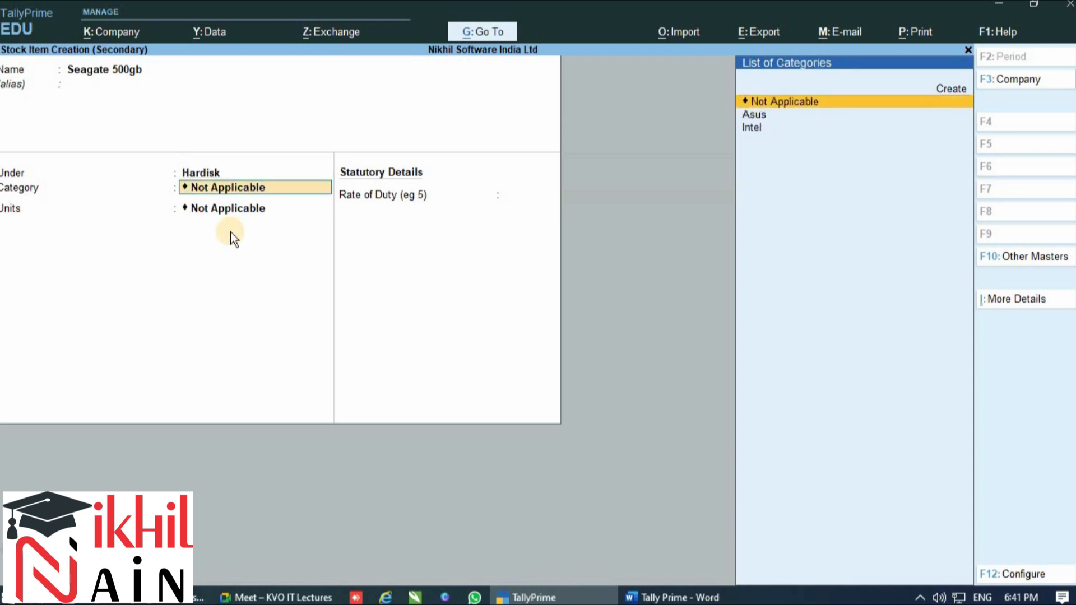
# Step: Give the Seagate 500gb item a Not Applicable category and Nos units, and save it into the voucher
pyautogui.press('Return')
pyautogui.press('Down')
pyautogui.press('Down')
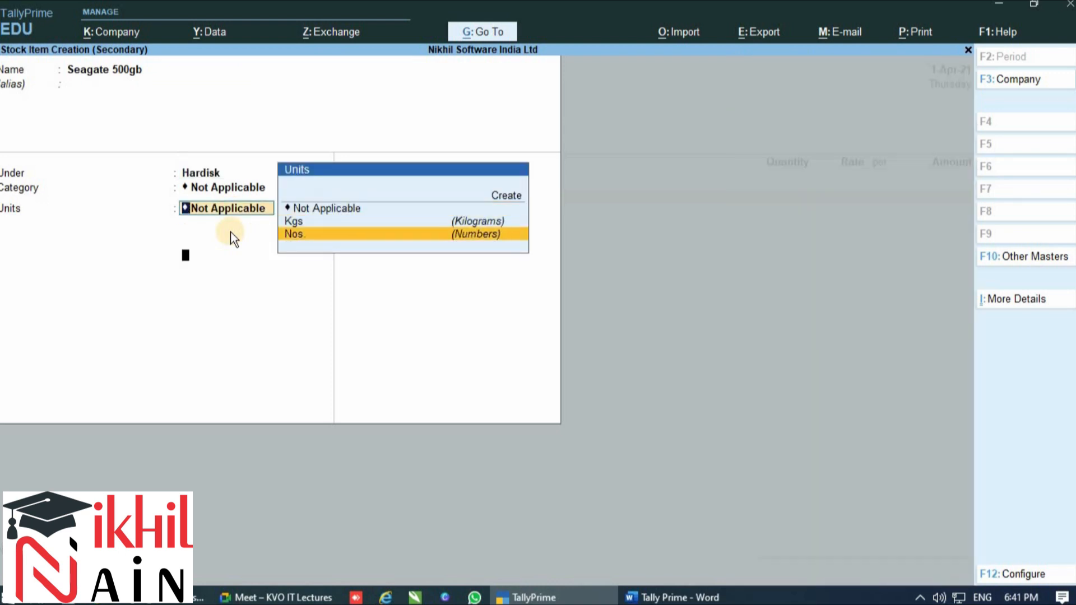
pyautogui.press('Return')
pyautogui.press('Return')
pyautogui.press('Return')
pyautogui.press('Return')
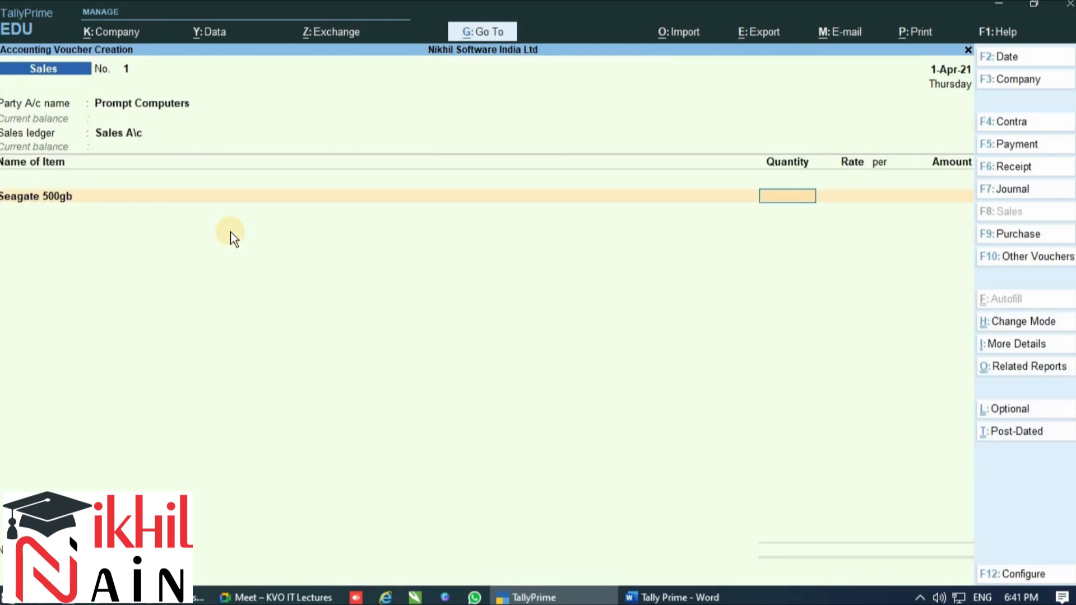
# Step: Enter a quantity of 50 Nos at a rate of 5000 for Seagate 500gb
pyautogui.write('50')
pyautogui.press('Return')
pyautogui.write('5000')
pyautogui.press('Return')
pyautogui.press('Return')
pyautogui.press('Return')
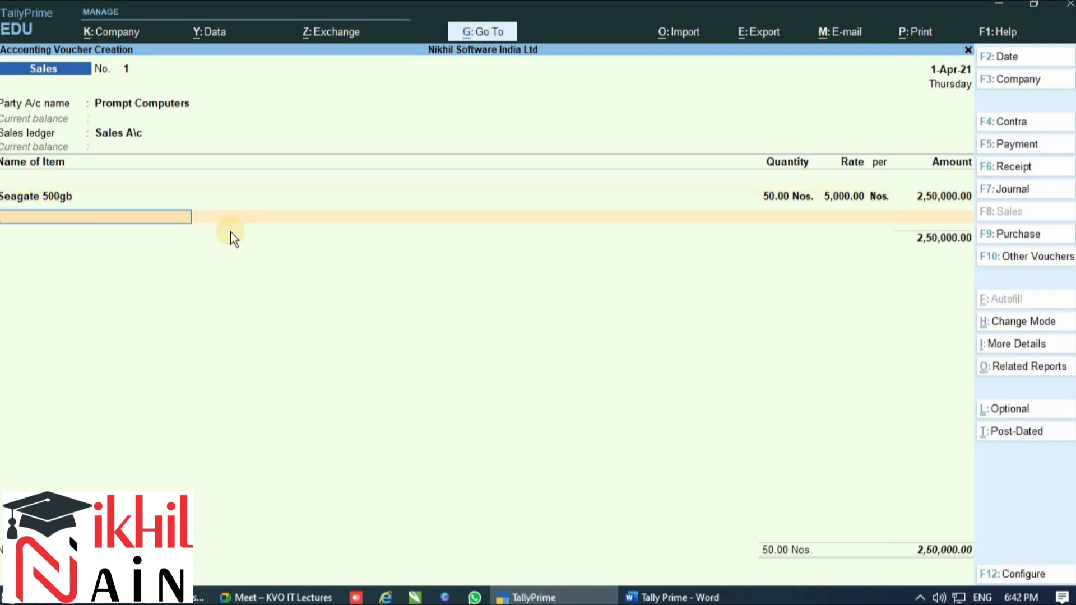
# Step: Create a stock item named Seagate 1TB under the Hardisk group with a Not Applicable category and Nos. units
pyautogui.hotkey('alt', 'c')
pyautogui.write('Se')
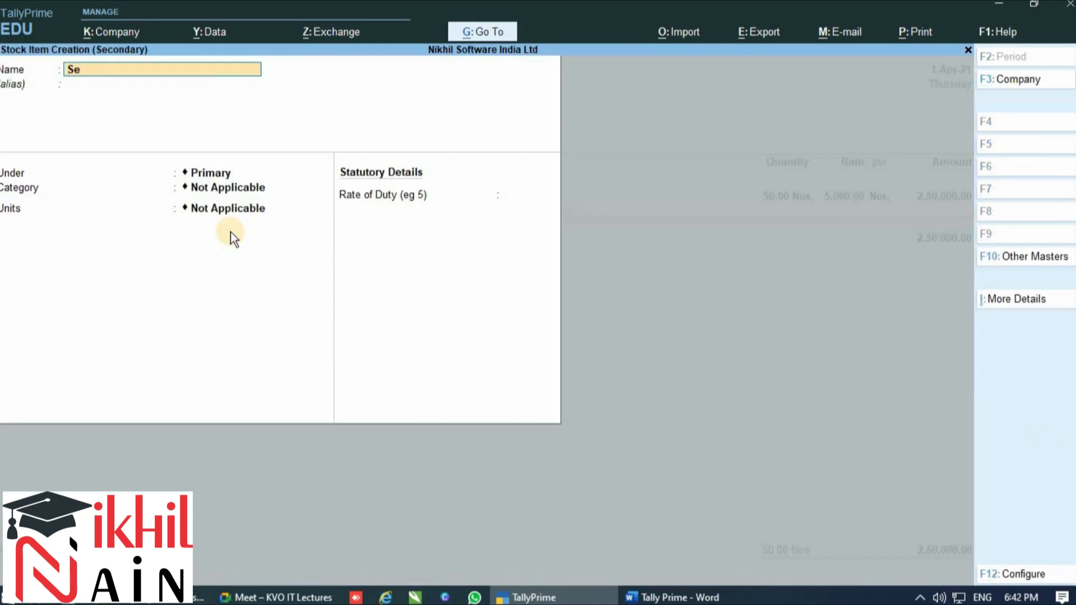
pyautogui.write('agate 1TB')
pyautogui.press('Return')
pyautogui.press('Return')
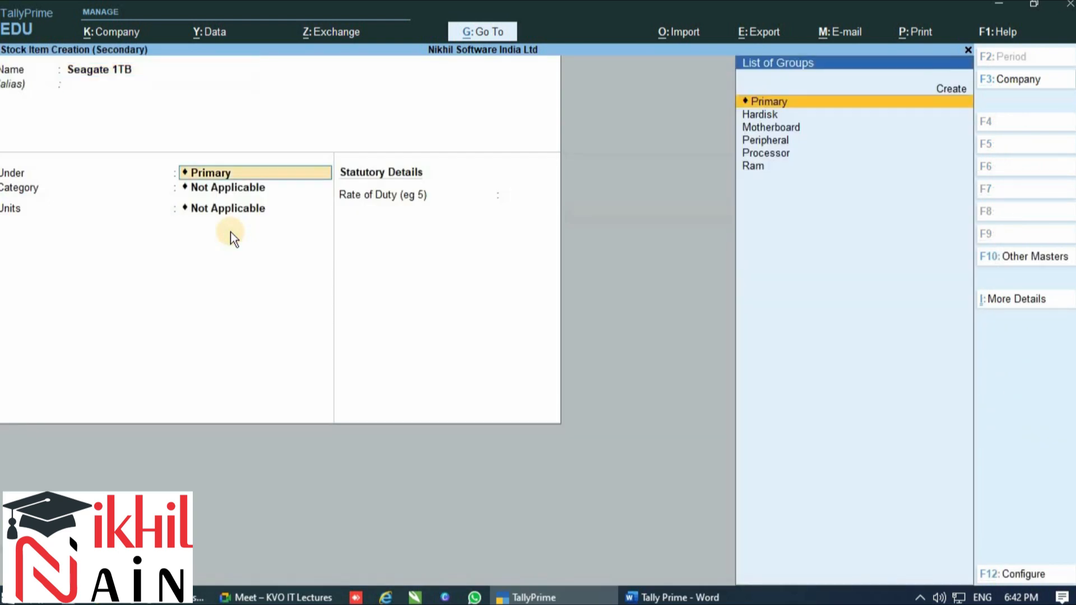
pyautogui.press('Down')
pyautogui.press('Return')
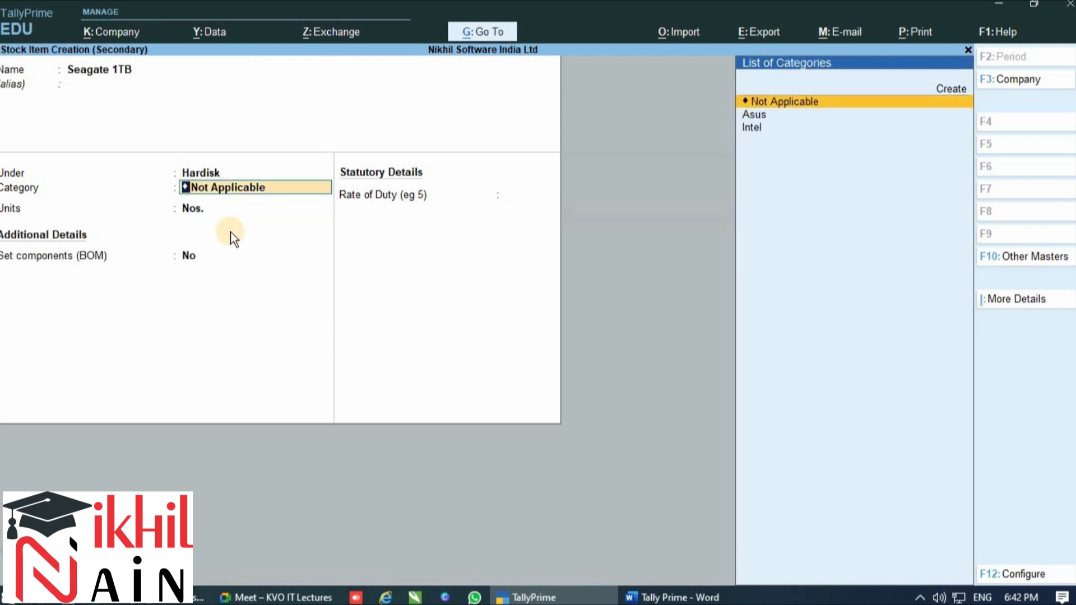
pyautogui.press('Return')
pyautogui.press('Return')
pyautogui.press('Return')
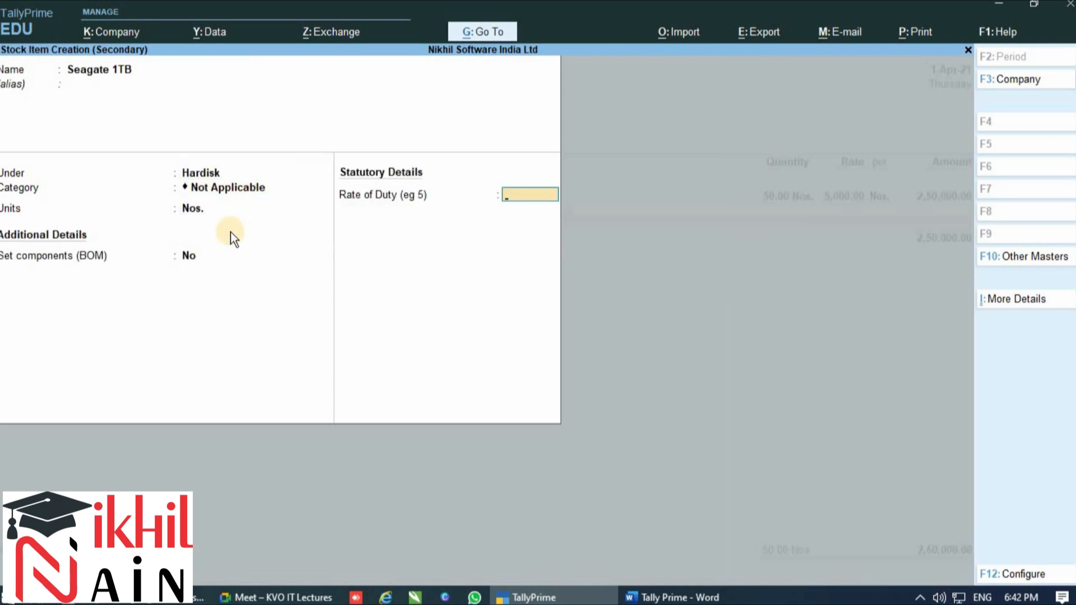
pyautogui.press('Return')
pyautogui.press('Return')
# Step: Enter a quantity of 20 Nos. at a rate of 5,860 for Seagate 1TB
pyautogui.write('20')
pyautogui.press('Return')
pyautogui.press('Return')
pyautogui.write('5,860')
pyautogui.press('Return')
pyautogui.press('Return')
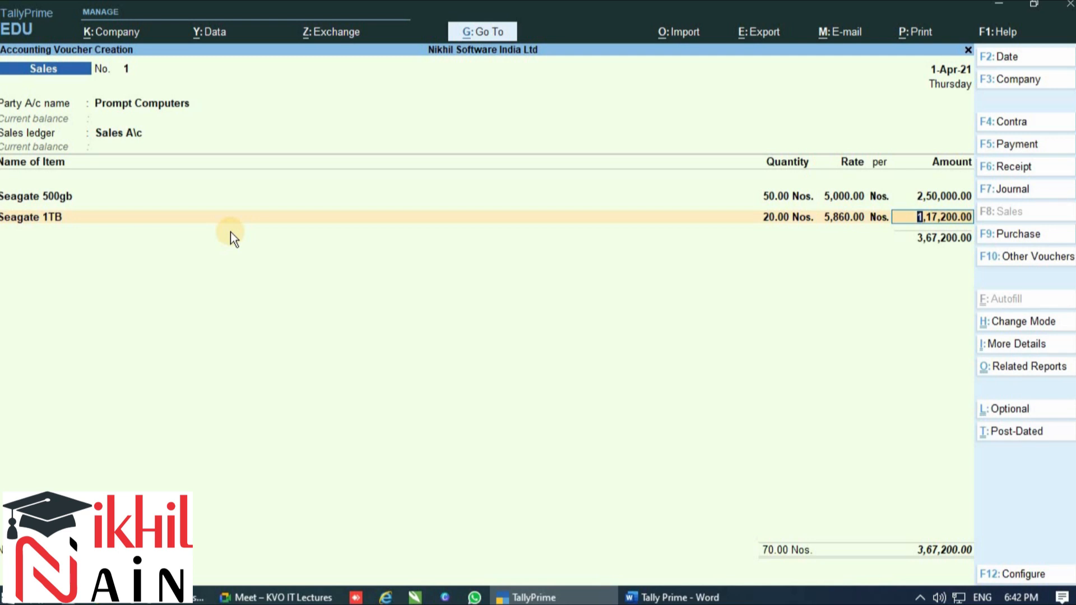
pyautogui.press('Return')
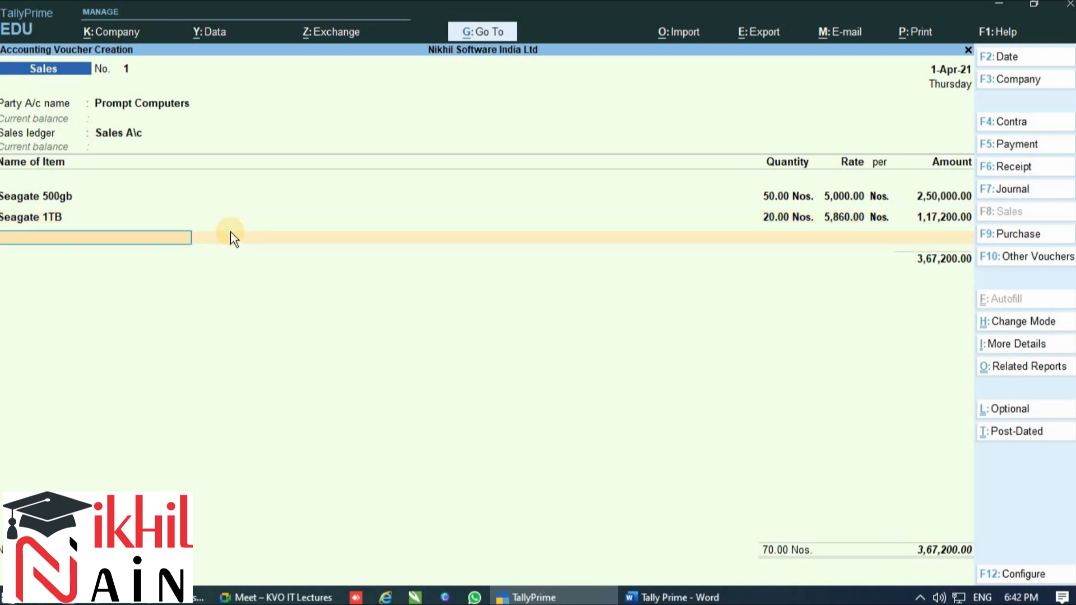
# Step: End the item list and record the bill-wise detail as New Ref Sal\1201-17-18 with 30 days' credit
pyautogui.press('Return')
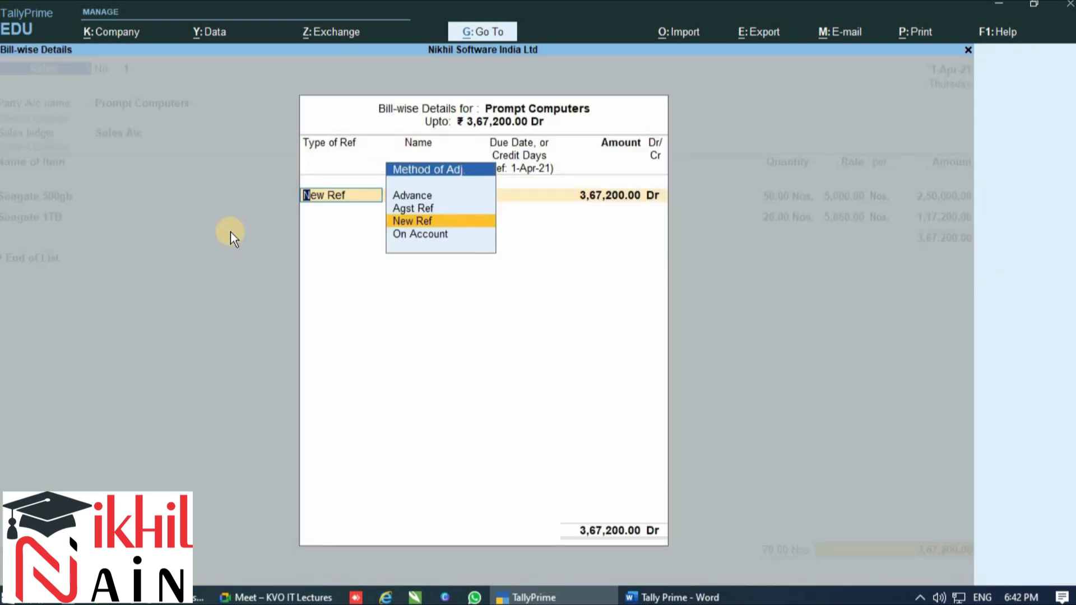
pyautogui.press('Return')
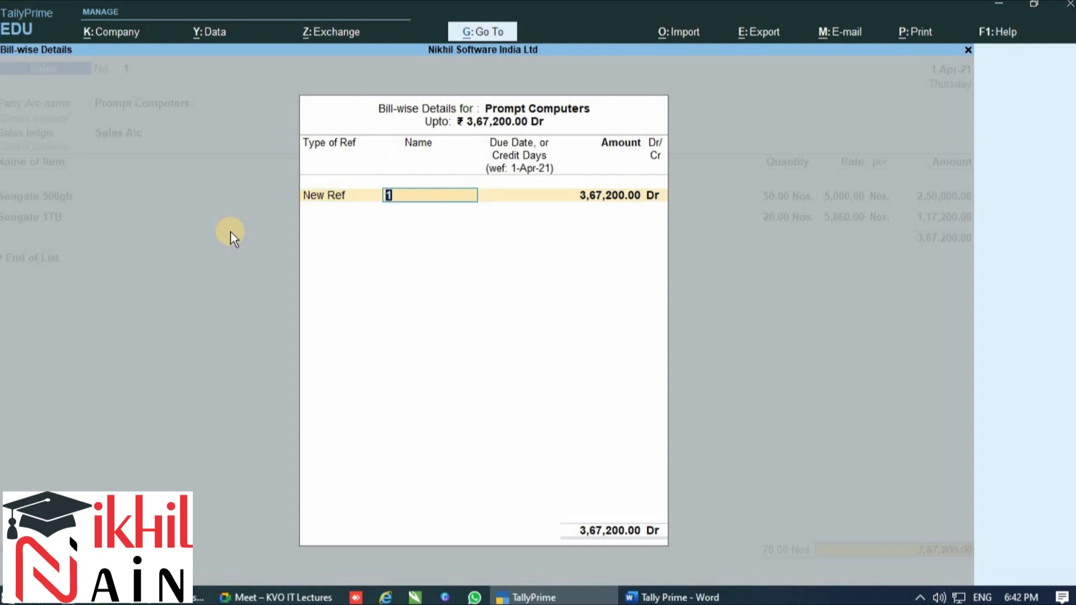
pyautogui.write('Sal\\')
pyautogui.click(680, 597)
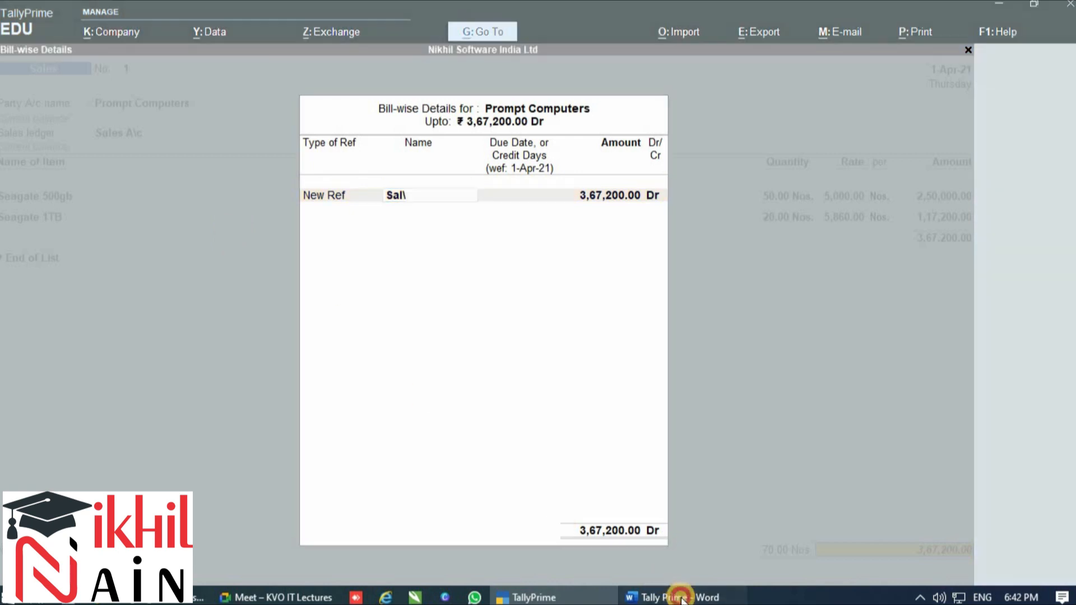
pyautogui.click(681, 597)
pyautogui.write('1201-17-18')
pyautogui.press('Return')
pyautogui.write('30')
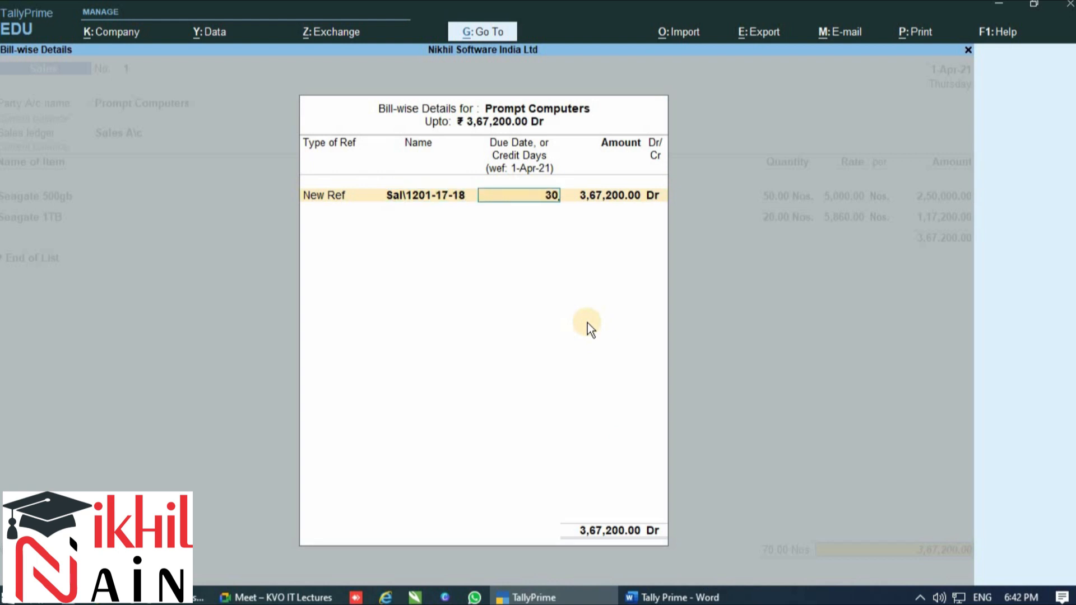
pyautogui.press('Return')
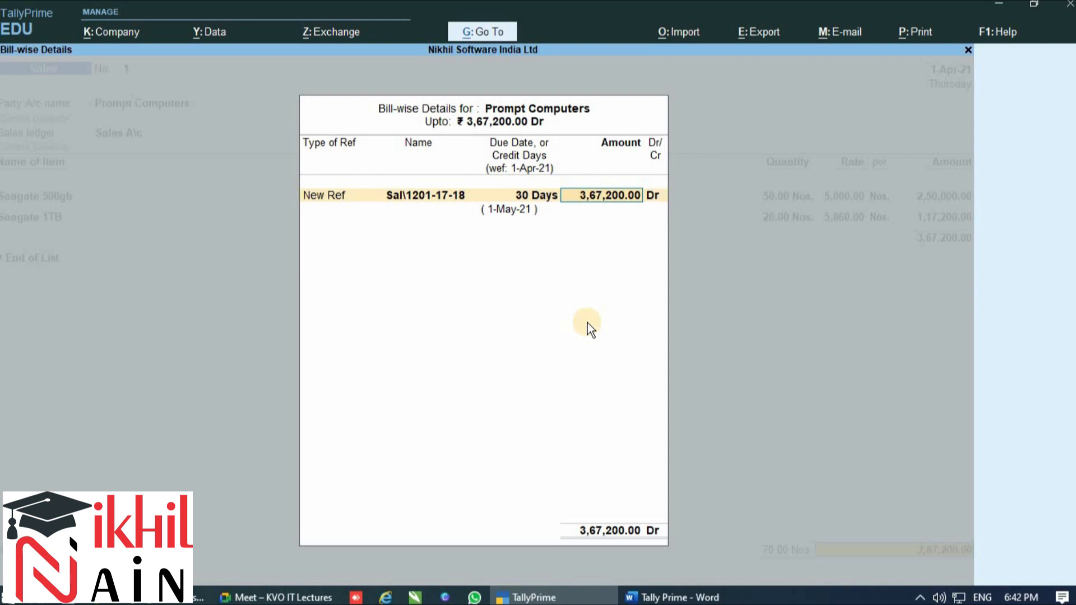
pyautogui.press('Return')
pyautogui.press('Return')
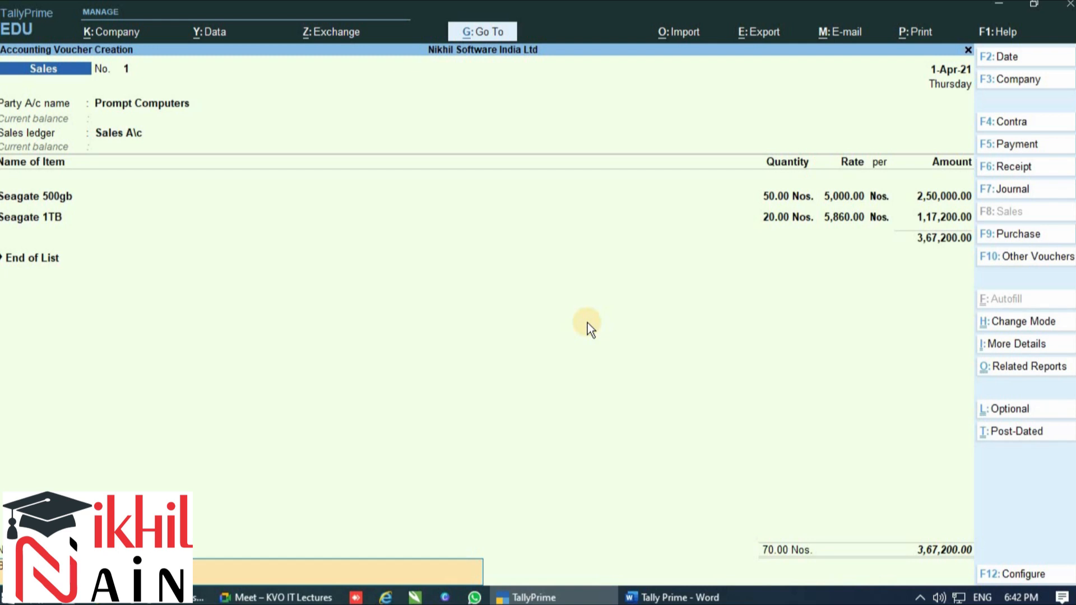
# Step: Complete the voucher narration with "Prompt Computers vide Bill No Sal\1201-17-18"
pyautogui.write('Prompt Comp')
pyautogui.press('BackSpace')
pyautogui.press('BackSpace')
pyautogui.press('BackSpace')
pyautogui.press('BackSpace')
pyautogui.press('BackSpace')
pyautogui.press('BackSpace')
pyautogui.press('BackSpace')
pyautogui.press('BackSpace')
pyautogui.press('BackSpace')
pyautogui.press('BackSpace')
pyautogui.press('BackSpace')
pyautogui.press('BackSpace')
pyautogui.press('BackSpace')
pyautogui.write('Prompt Computers video')
pyautogui.press('BackSpace')
pyautogui.press('BackSpace')
pyautogui.write('e No')
pyautogui.press('BackSpace')
pyautogui.press('BackSpace')
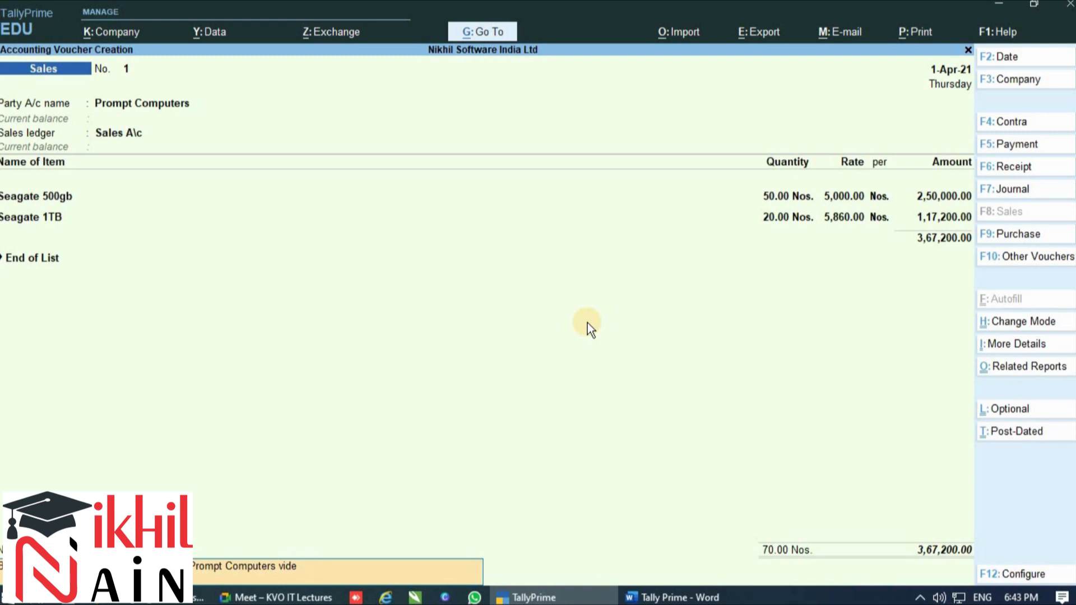
pyautogui.write('Bill No Sal\\1201-17-18')
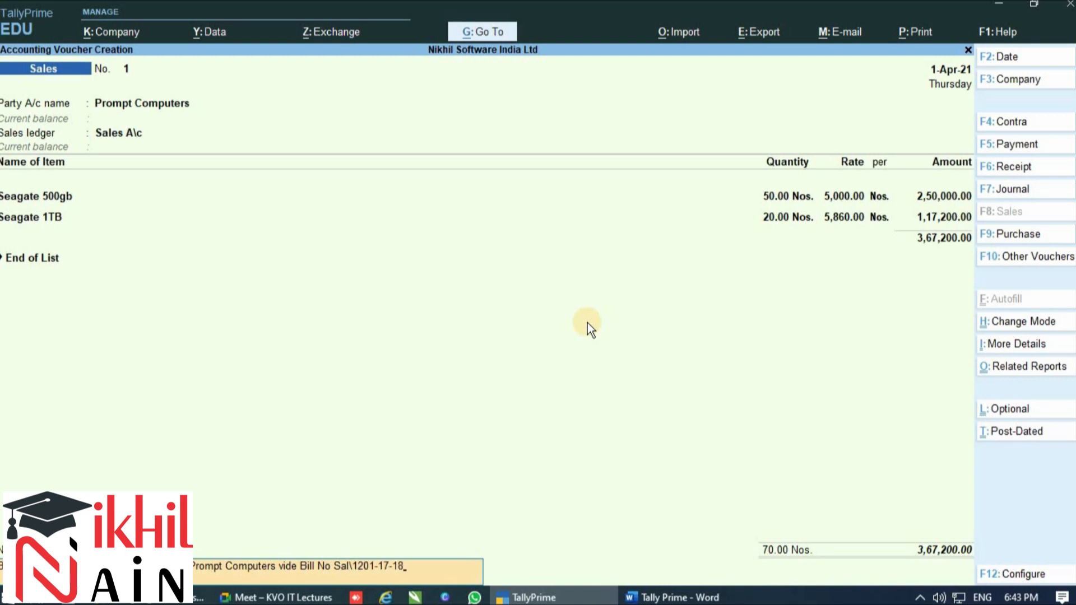
pyautogui.press('Return')
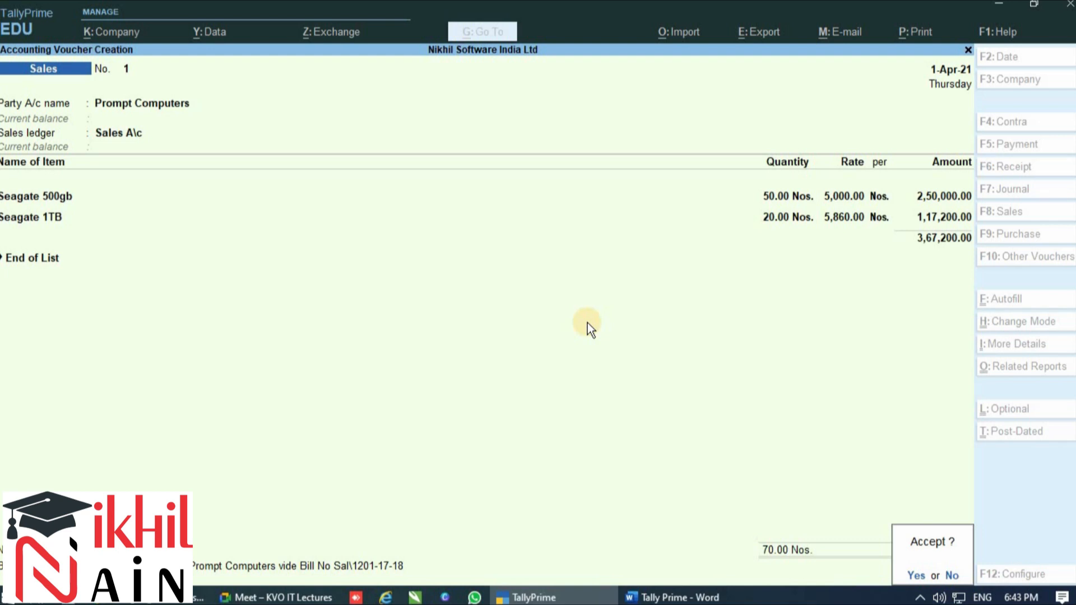
# Step: Keep Item Invoice as the voucher mode and save the Prompt Computers sales voucher
pyautogui.press('Escape')
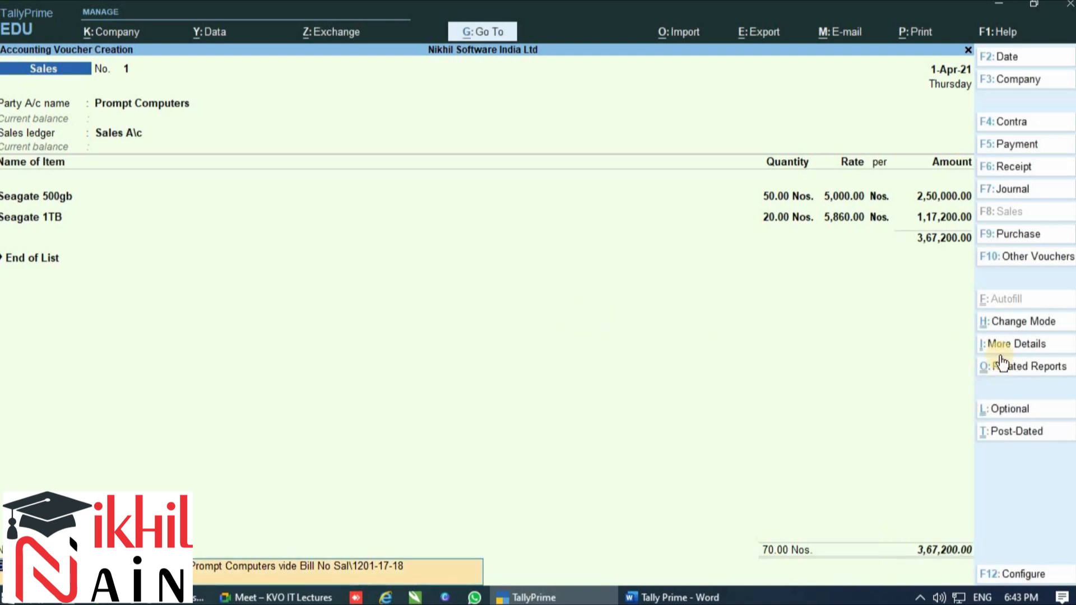
pyautogui.click(1011, 321)
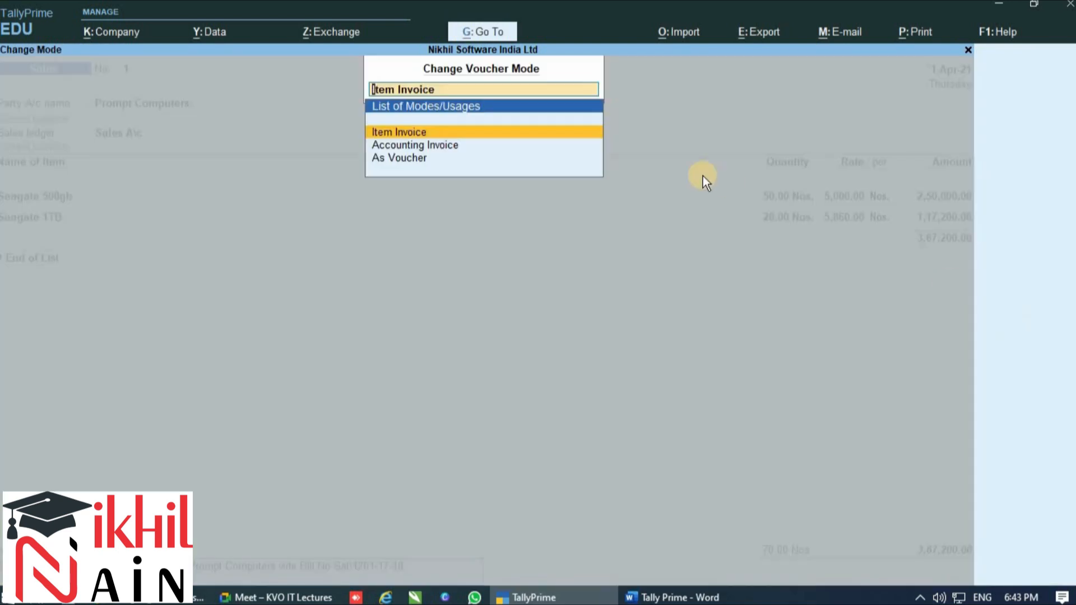
pyautogui.click(395, 134)
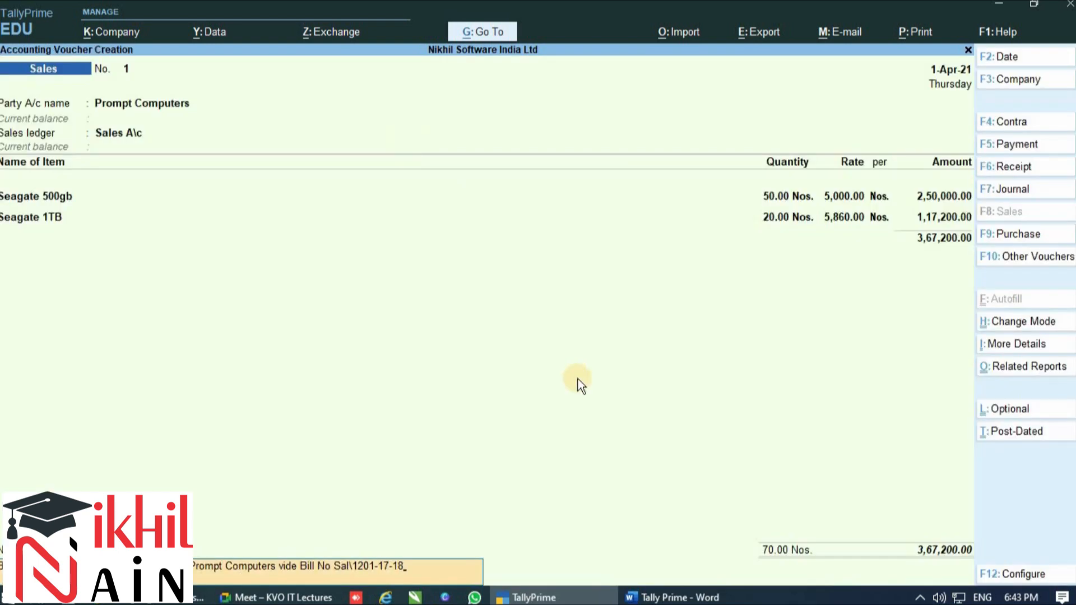
pyautogui.hotkey('ctrl', 'a')
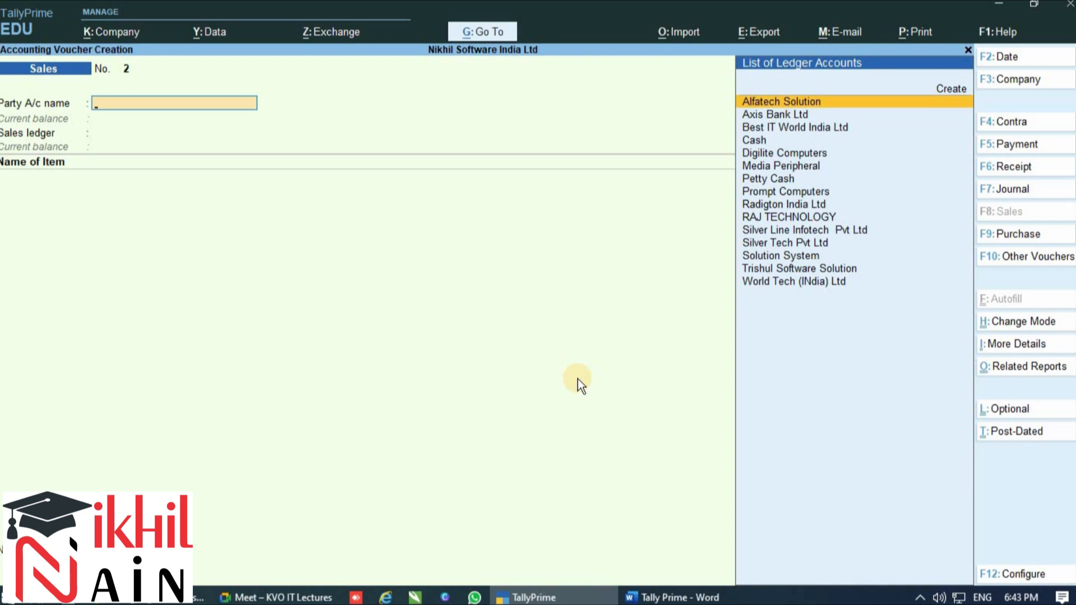
# Step: Check the next sale in the Word exercise and set the new sales voucher's date to 2-4-2021
pyautogui.hotkey('alt', 'Tab')
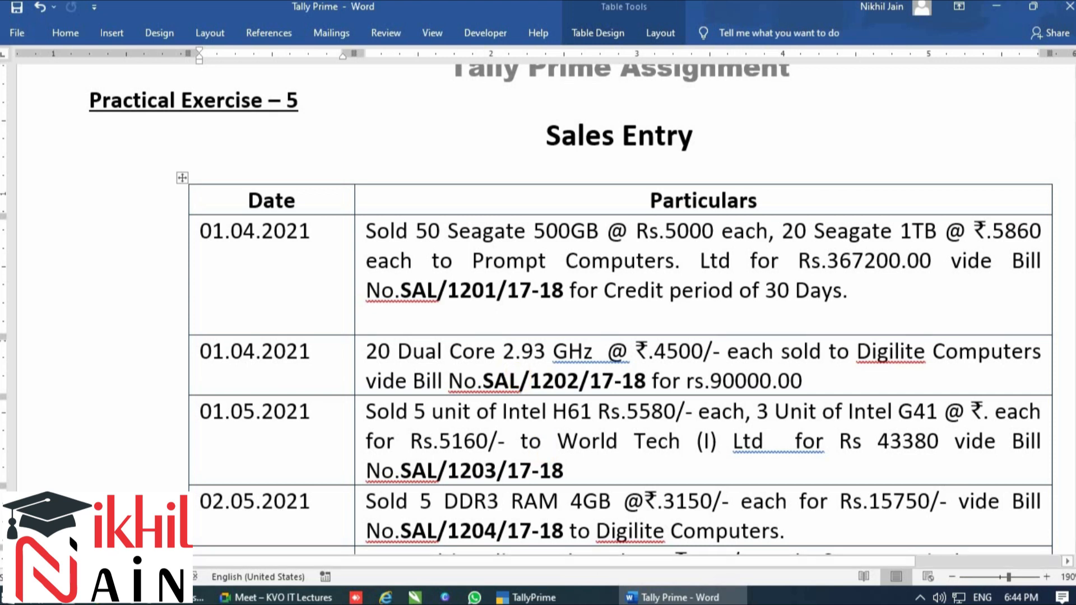
pyautogui.click(578, 597)
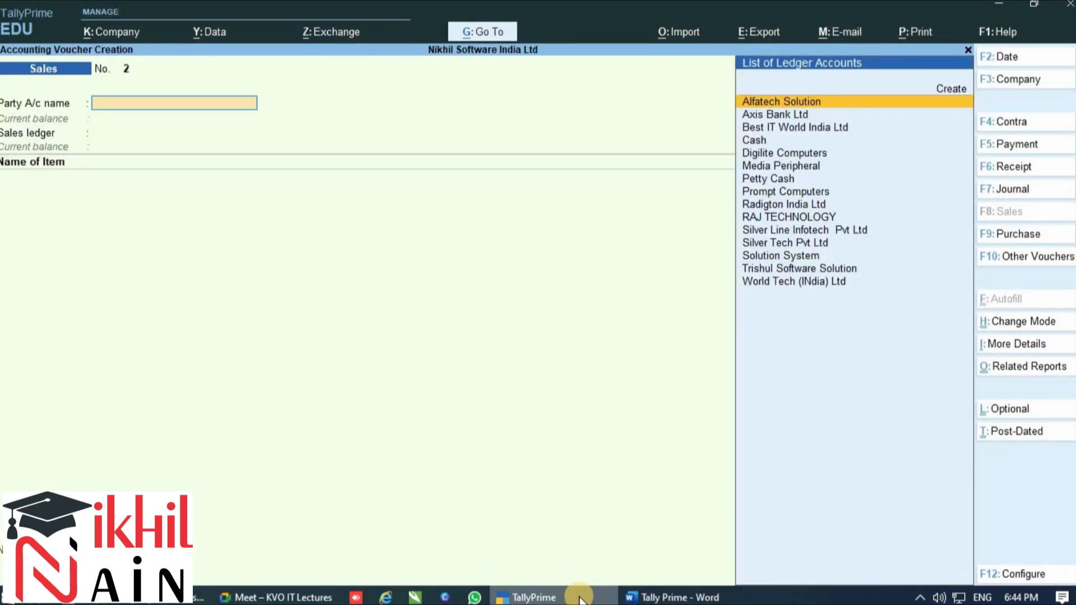
pyautogui.press('F2')
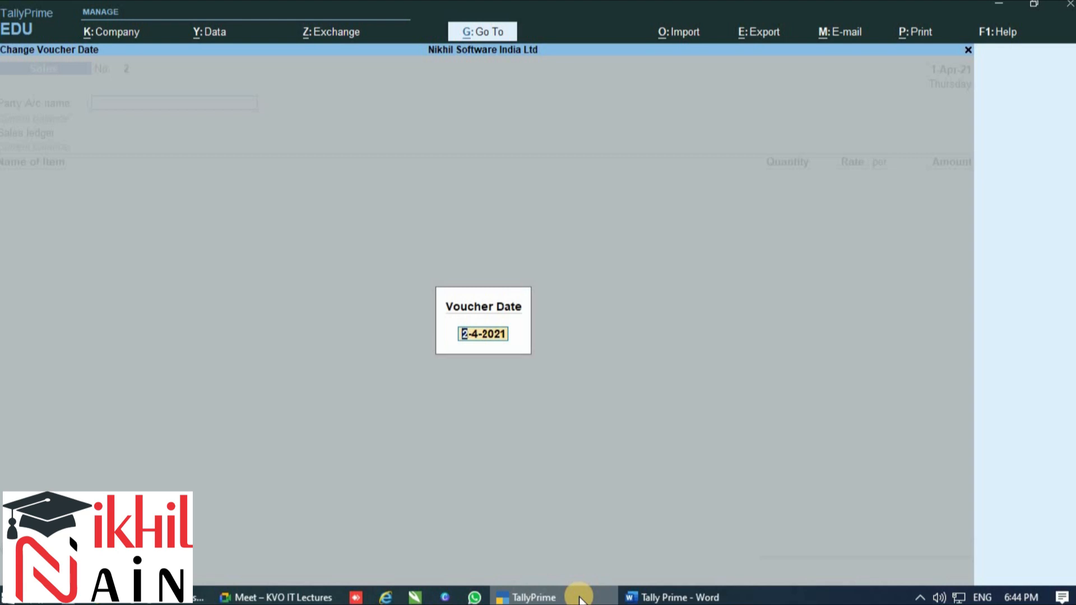
pyautogui.press('Return')
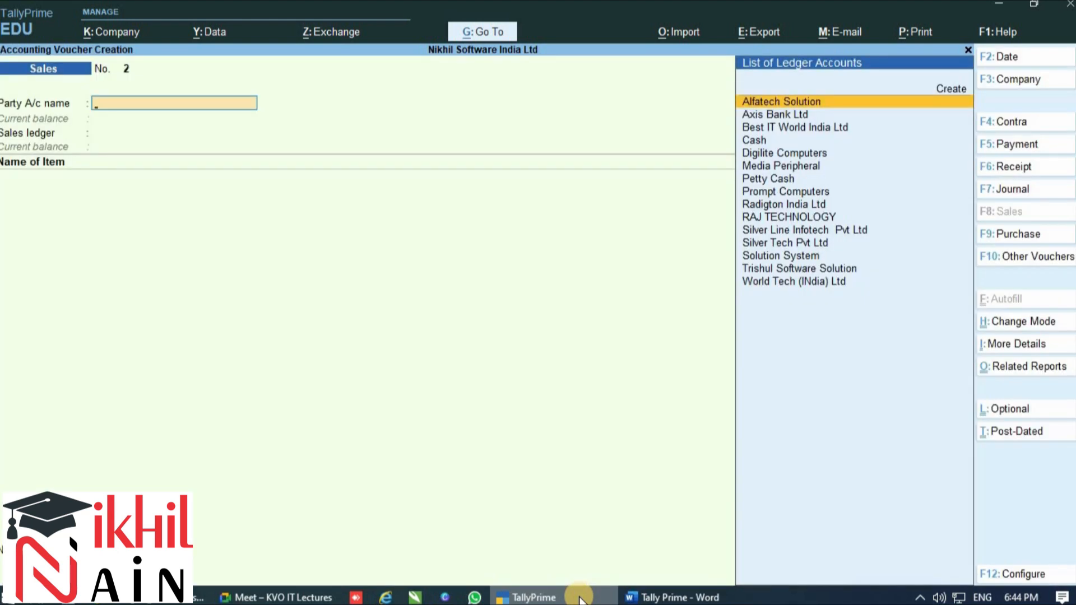
# Step: Choose Digilite Computers as the party, accept its dispatch and party details, and use Sales A\c as the sales ledger
pyautogui.write('Di')
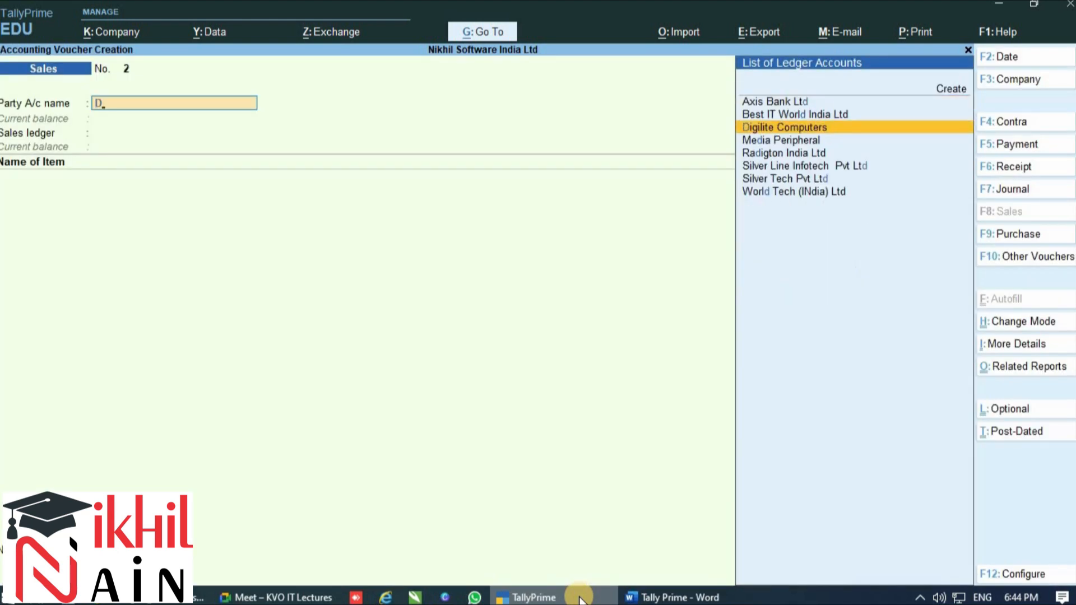
pyautogui.press('Return')
pyautogui.press('Return')
pyautogui.press('Return')
pyautogui.press('Return')
pyautogui.press('Return')
pyautogui.press('Return')
pyautogui.press('Return')
pyautogui.press('Return')
pyautogui.press('Return')
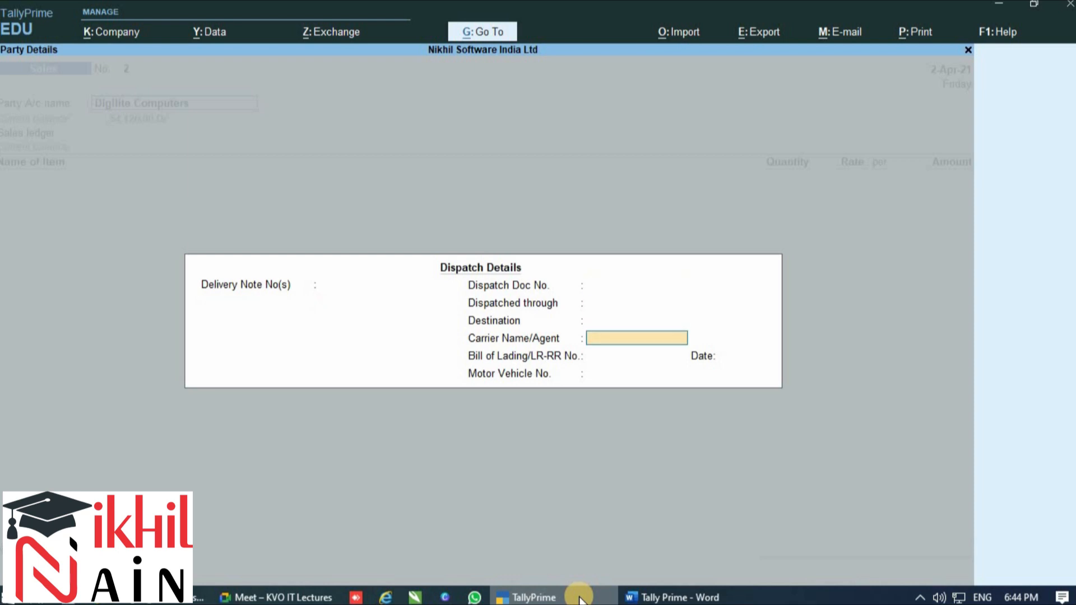
pyautogui.press('Return')
pyautogui.press('Return')
pyautogui.press('Return')
pyautogui.press('Return')
pyautogui.press('Return')
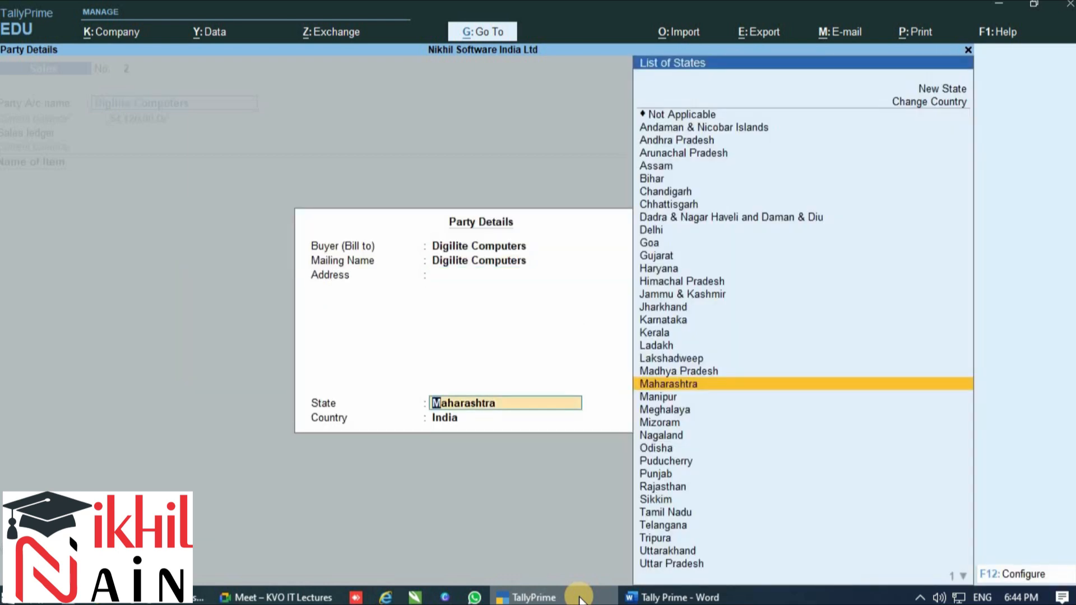
pyautogui.press('Return')
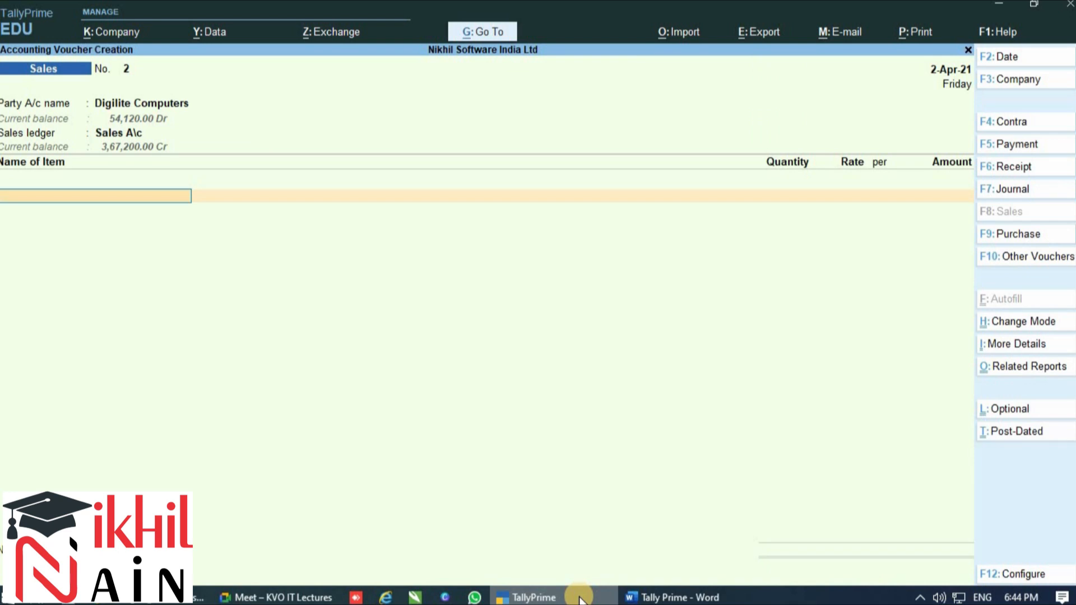
# Step: Check the sold item in the Word exercise and add DUAL CORE 2.93 Ghz with a quantity of 20
pyautogui.click(687, 599)
pyautogui.click(687, 598)
pyautogui.write('Dua')
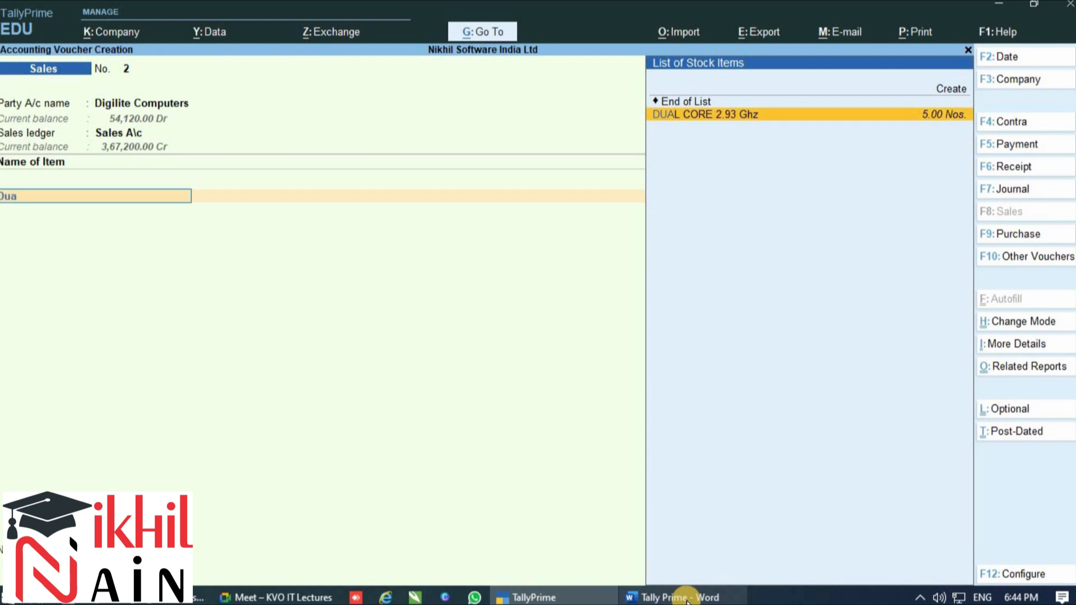
pyautogui.press('Return')
pyautogui.write('20')
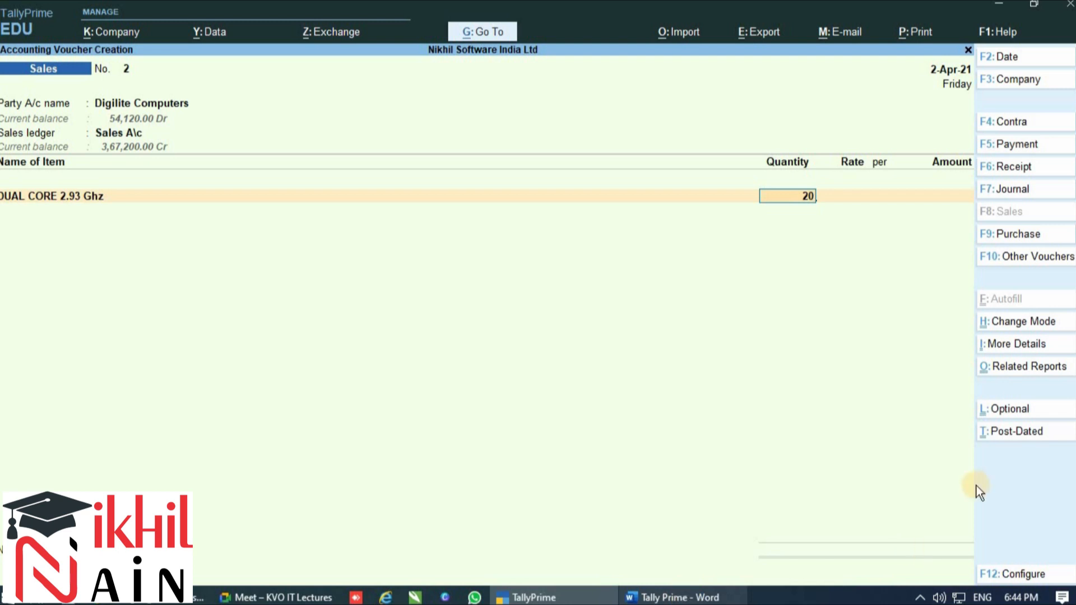
# Step: Change the sales voucher's mode from Item Invoice to As Voucher
pyautogui.hotkey('ctrl', 'h')
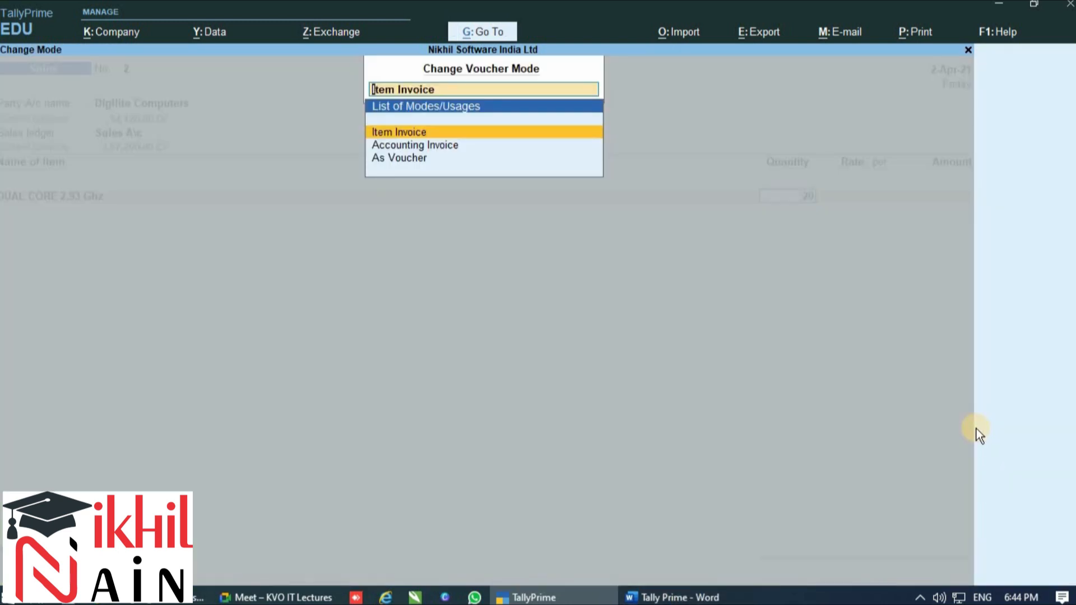
pyautogui.press('Down')
pyautogui.press('Down')
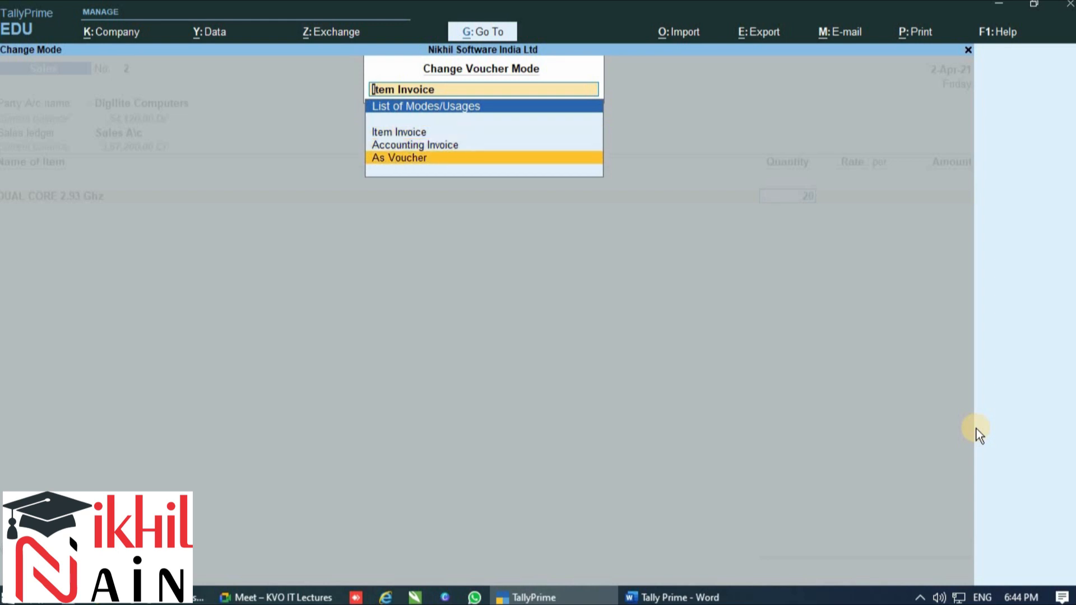
pyautogui.press('Return')
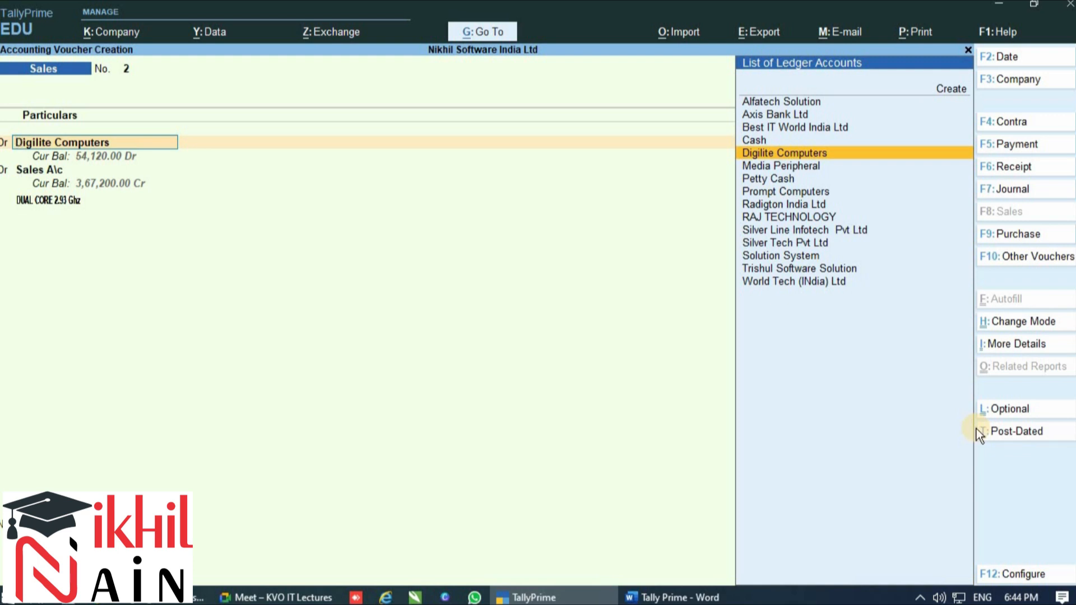
# Step: Keep Digilite Computers as the debited party and accept its blank dispatch details and existing party details
pyautogui.press('Return')
pyautogui.press('Return')
pyautogui.press('Return')
pyautogui.press('Return')
pyautogui.press('Return')
pyautogui.press('Return')
pyautogui.press('Return')
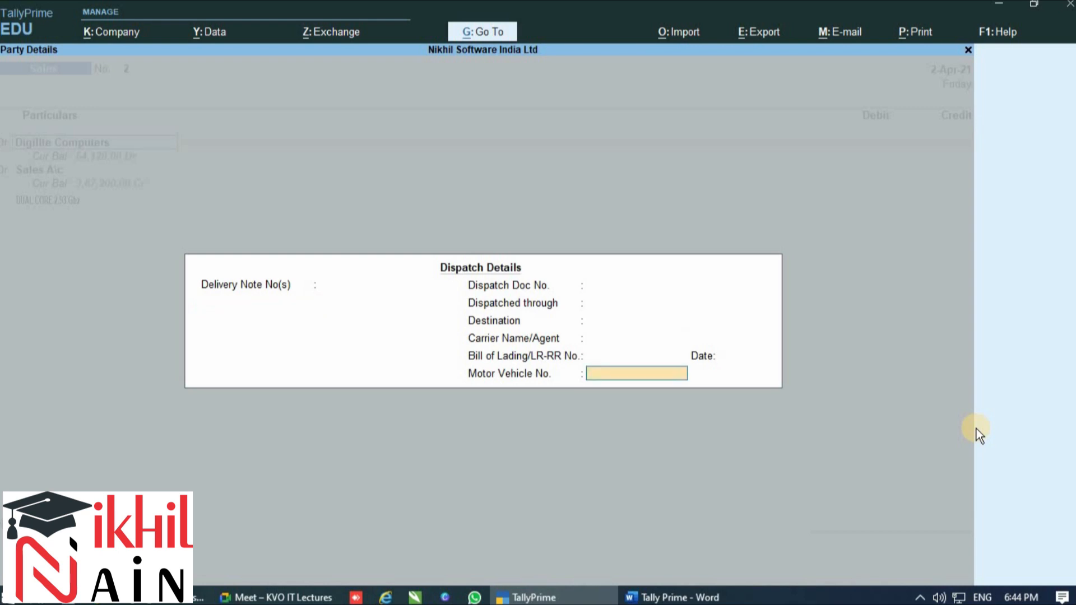
pyautogui.press('Return')
pyautogui.press('Return')
pyautogui.press('Return')
pyautogui.press('Return')
pyautogui.press('Return')
pyautogui.press('Return')
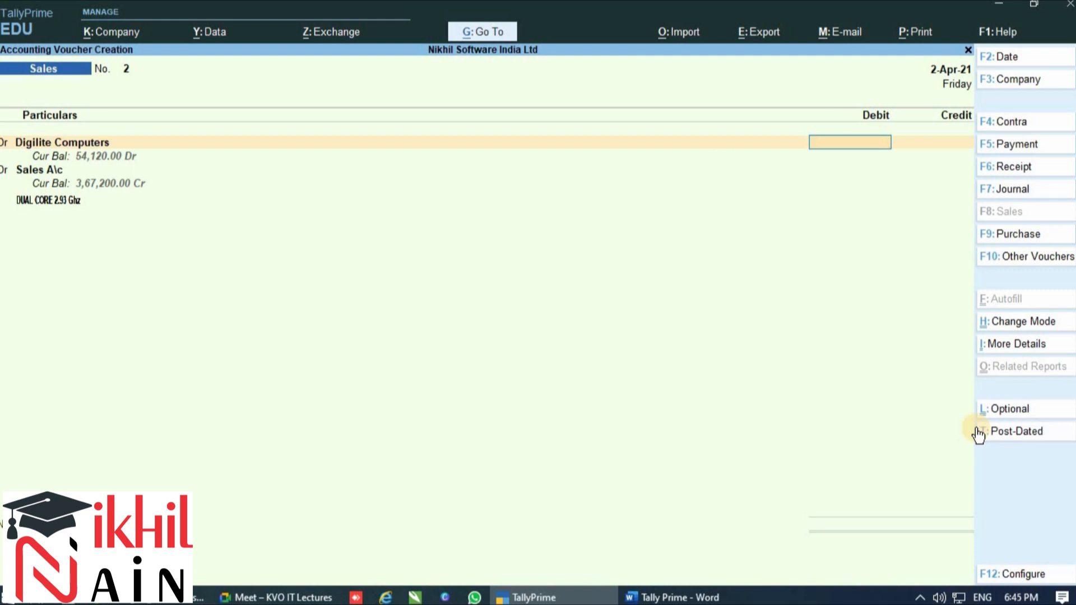
# Step: Check the sale amount in the Word exercise and debit Digilite Computers with 90000
pyautogui.hotkey('alt', 'Tab')
pyautogui.hotkey('alt', 'Tab')
pyautogui.write('90000')
pyautogui.press('Return')
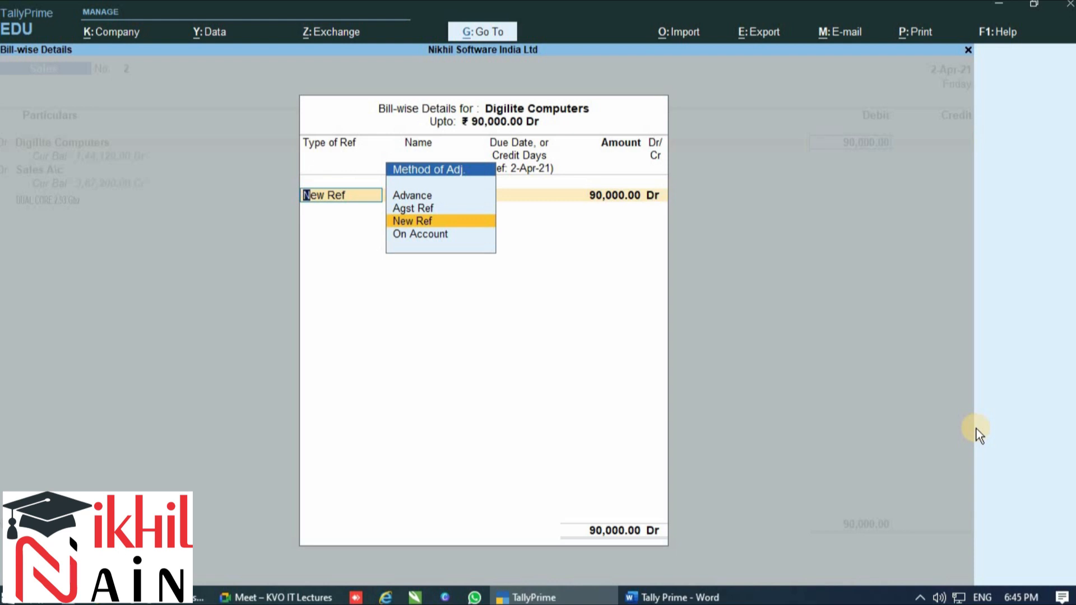
# Step: Allocate the 90,000 debit for Digilite Computers to a new bill reference named Sal\1202-17-18
pyautogui.press('Return')
pyautogui.write('S')
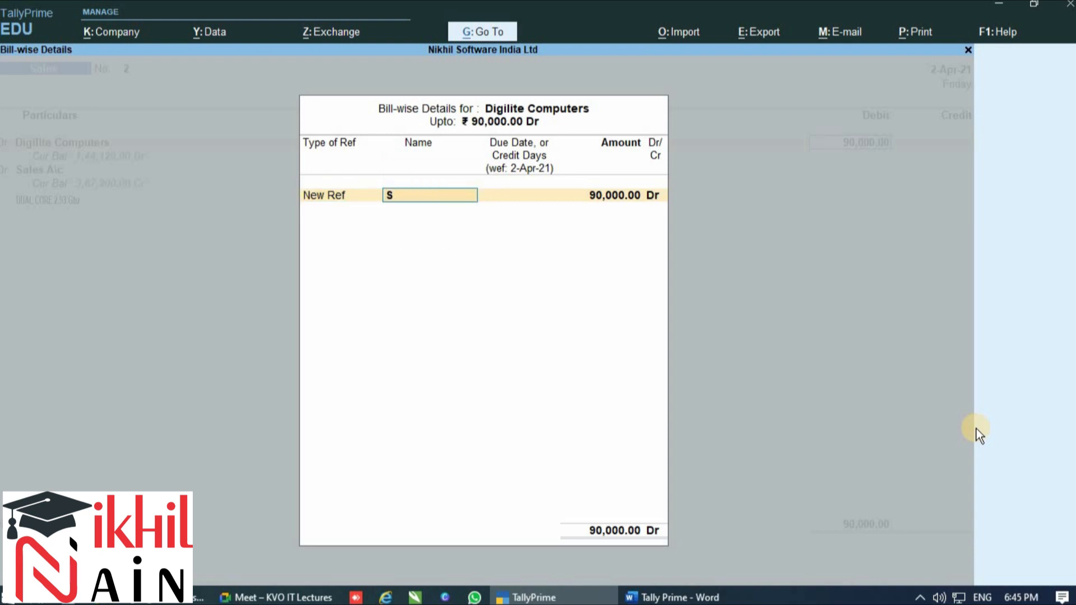
pyautogui.write('al\\1202-17-18')
pyautogui.press('Return')
pyautogui.press('Return')
pyautogui.press('Return')
pyautogui.press('Return')
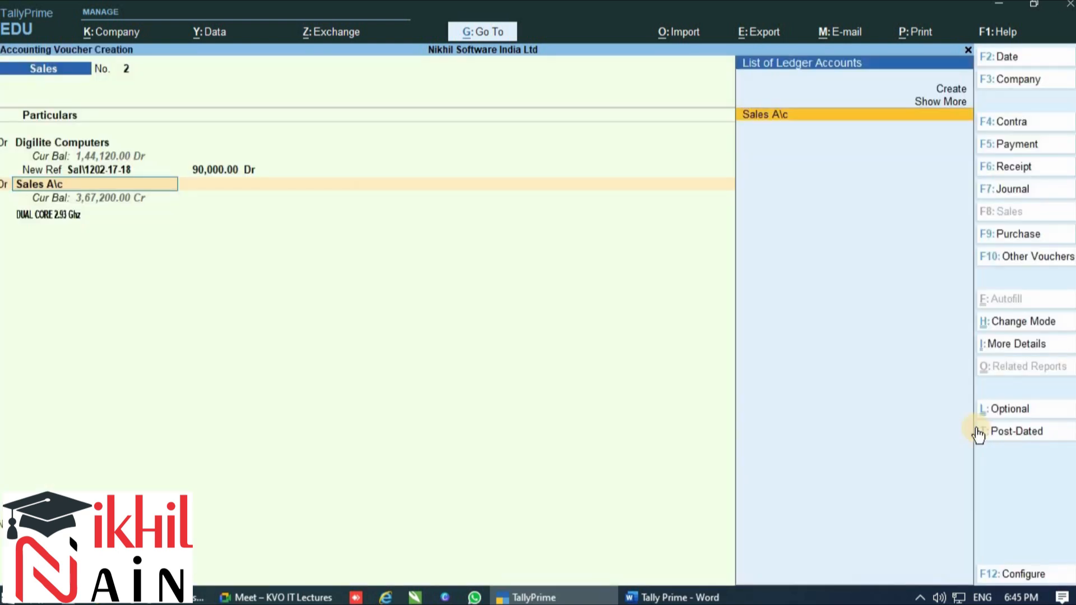
# Step: Keep Sales A\c as the sales ledger and enter 20 units of DUAL CORE 2.93 Ghz under it
pyautogui.press('Return')
pyautogui.press('BackSpace')
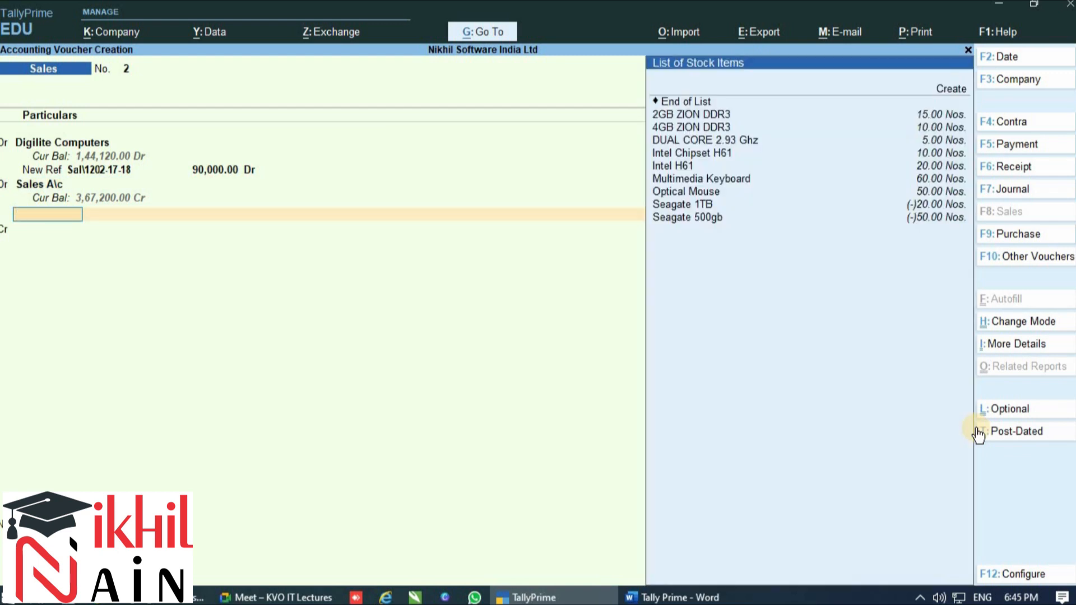
pyautogui.write('dua')
pyautogui.press('Return')
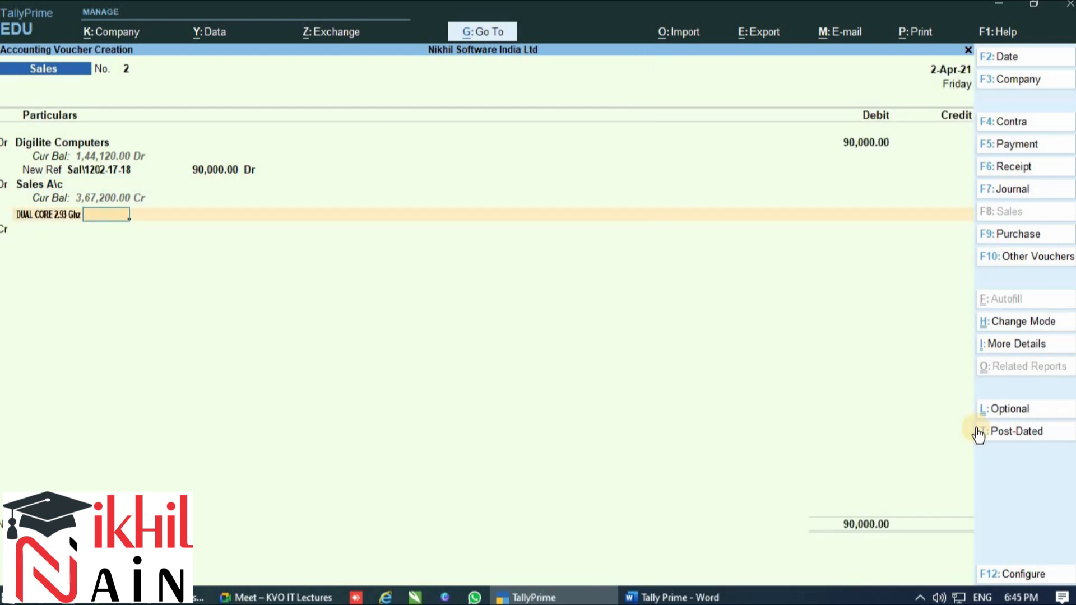
pyautogui.write('20')
pyautogui.press('Return')
pyautogui.press('Return')
# Step: Check the unit price in the Word exercise, set the item's rate to 4500, and end the item list
pyautogui.hotkey('alt', 'Tab')
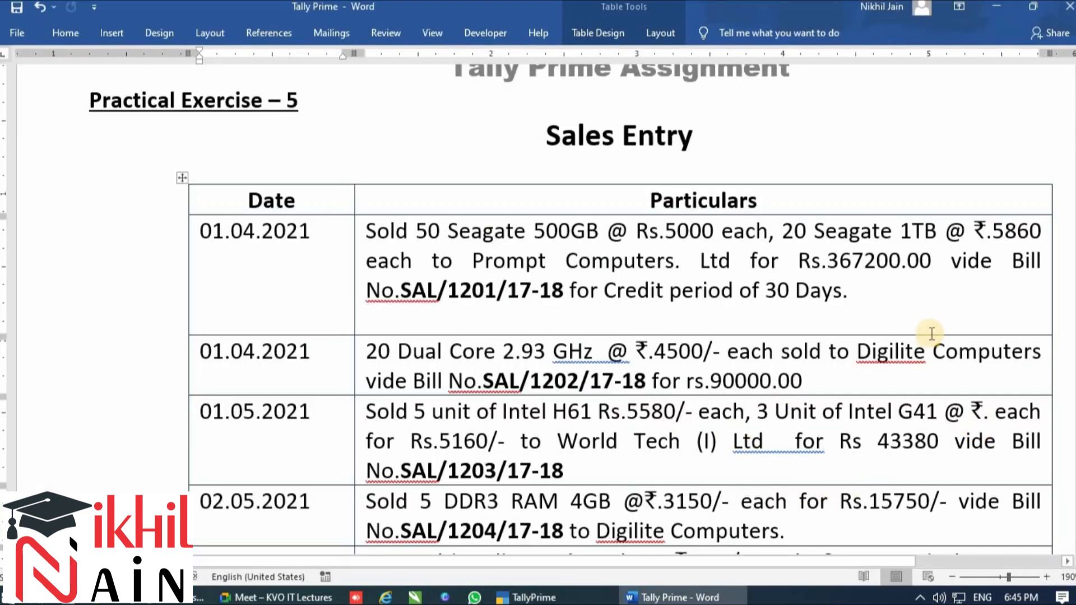
pyautogui.hotkey('alt', 'Tab')
pyautogui.write('4500')
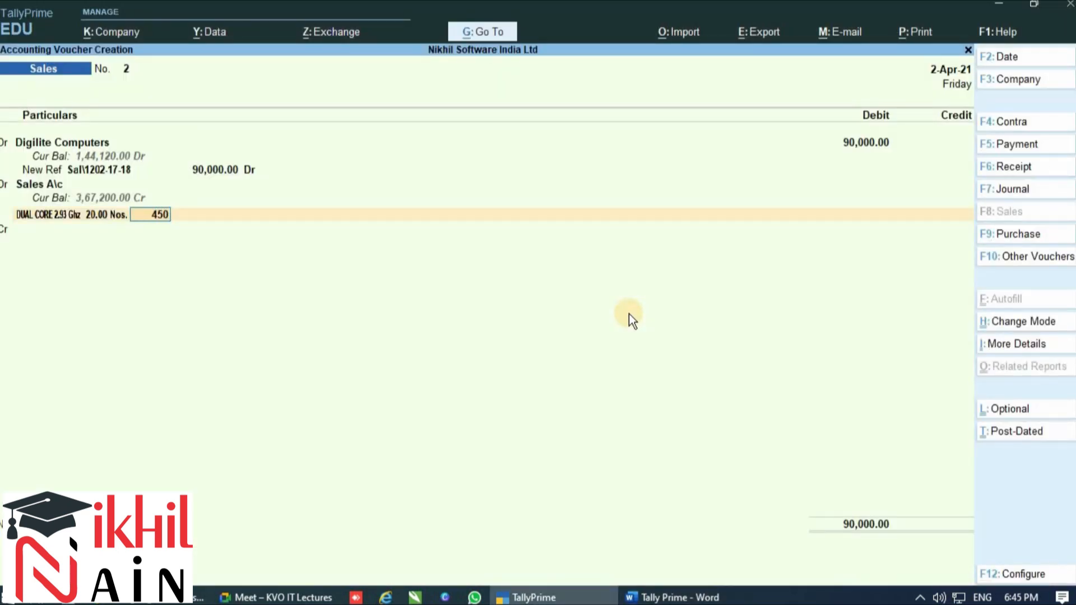
pyautogui.press('Return')
pyautogui.press('Return')
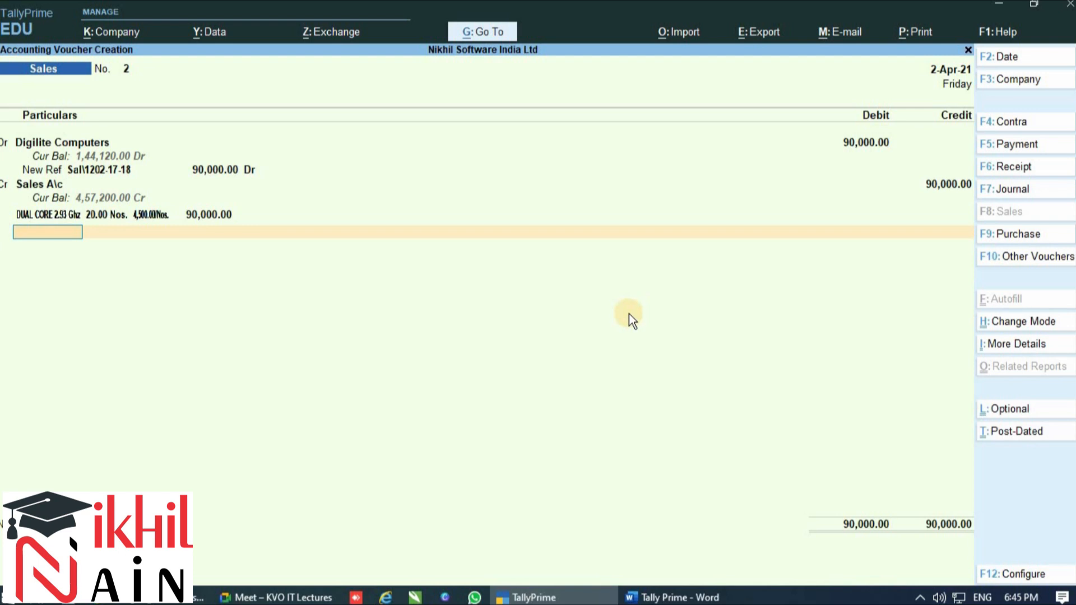
pyautogui.press('Return')
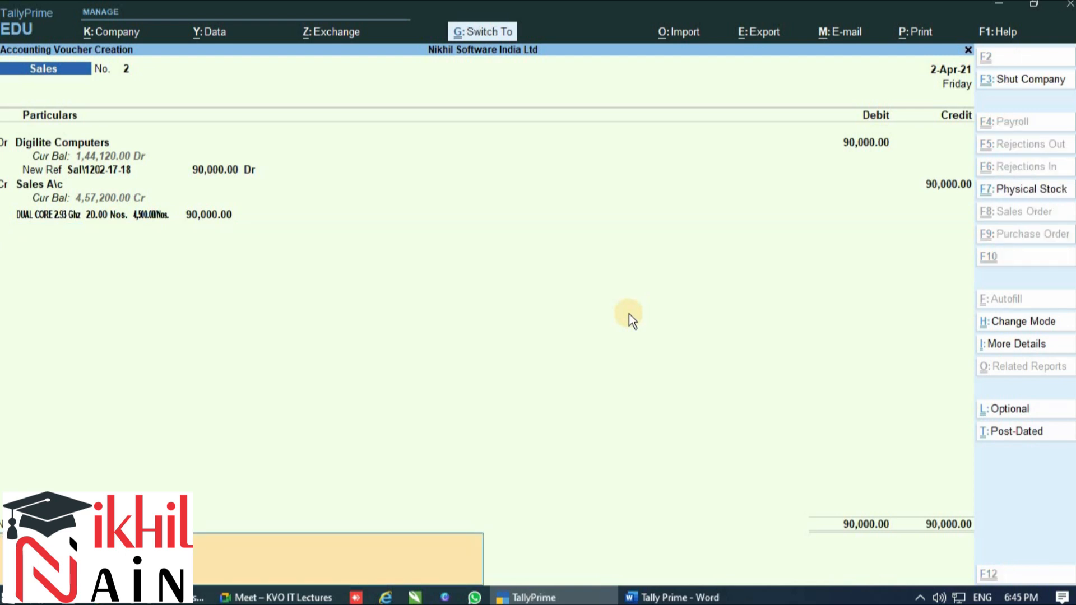
# Step: Reuse the previous voucher's narration, removing the 30-day credit period and changing the party to Digilite Computers
pyautogui.write('Prompt Computers vide Bill No Sal\\1201-17-18')
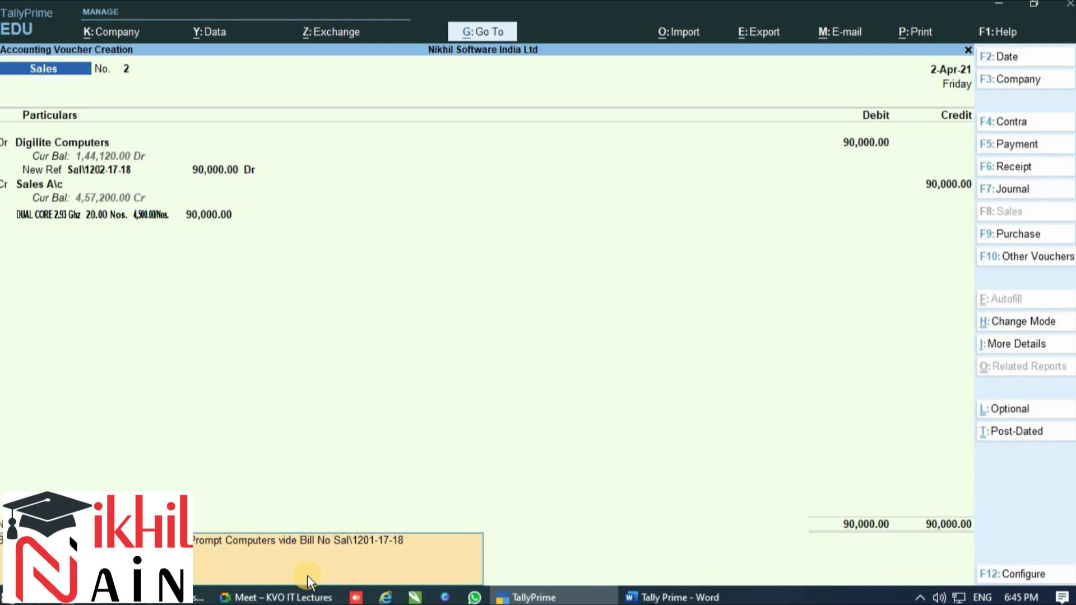
pyautogui.press('BackSpace')
pyautogui.press('BackSpace')
pyautogui.press('BackSpace')
pyautogui.press('BackSpace')
pyautogui.press('BackSpace')
pyautogui.press('BackSpace')
pyautogui.press('BackSpace')
pyautogui.press('BackSpace')
pyautogui.press('BackSpace')
pyautogui.press('BackSpace')
pyautogui.press('BackSpace')
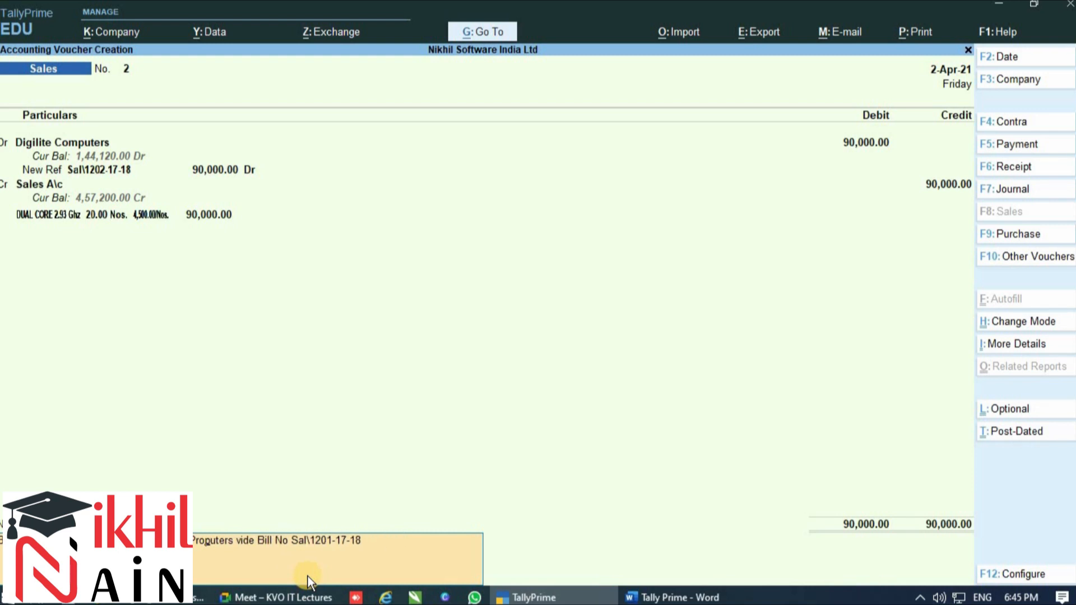
pyautogui.press('BackSpace')
pyautogui.press('BackSpace')
pyautogui.press('BackSpace')
pyautogui.press('BackSpace')
pyautogui.press('BackSpace')
pyautogui.press('BackSpace')
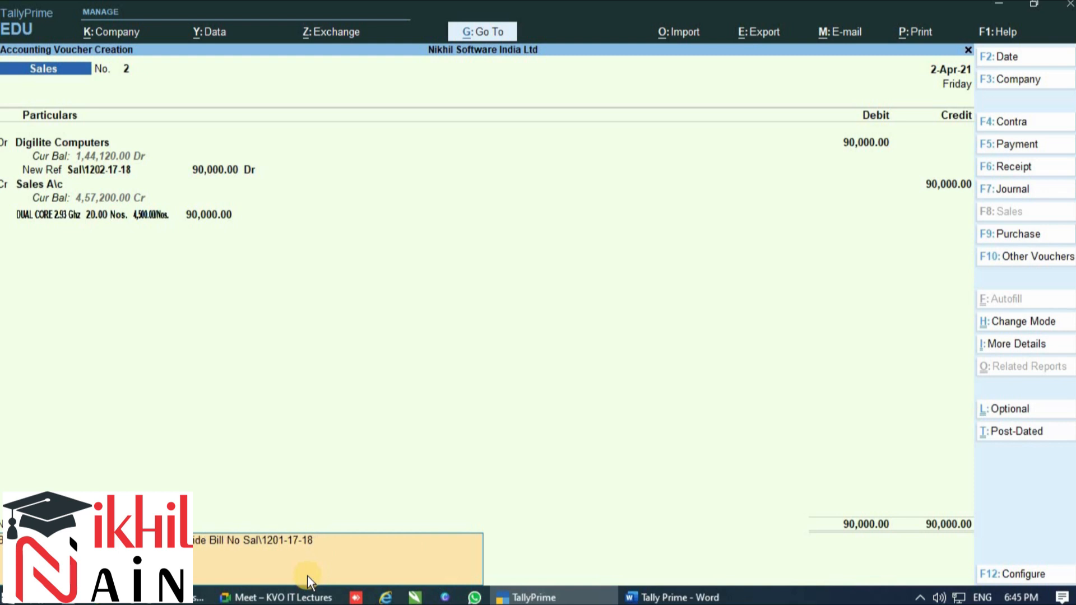
pyautogui.press('BackSpace')
pyautogui.press('BackSpace')
pyautogui.press('BackSpace')
pyautogui.press('BackSpace')
pyautogui.press('BackSpace')
pyautogui.press('BackSpace')
pyautogui.press('BackSpace')
pyautogui.press('BackSpace')
pyautogui.press('BackSpace')
pyautogui.press('BackSpace')
pyautogui.press('BackSpace')
pyautogui.press('BackSpace')
pyautogui.press('BackSpace')
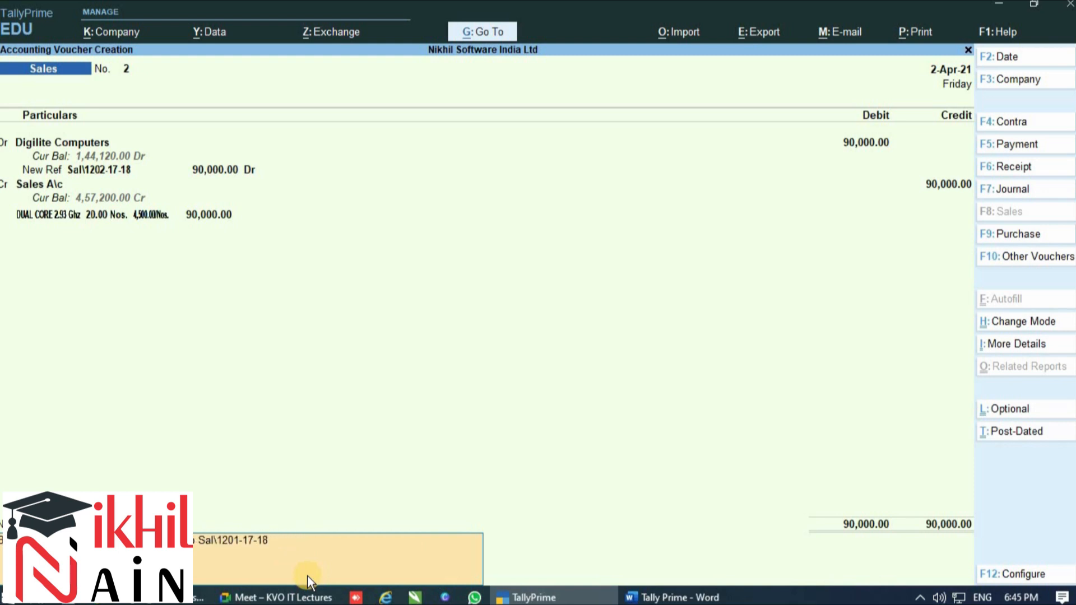
pyautogui.press('BackSpace')
pyautogui.press('BackSpace')
pyautogui.press('BackSpace')
pyautogui.press('BackSpace')
pyautogui.write('Bill No')
pyautogui.press('Left')
pyautogui.press('Left')
pyautogui.press('Left')
pyautogui.press('Left')
pyautogui.press('Left')
pyautogui.press('Left')
pyautogui.press('Left')
pyautogui.press('Left')
pyautogui.press('Left')
pyautogui.press('Left')
pyautogui.press('Left')
pyautogui.press('Left')
pyautogui.press('Left')
pyautogui.write('s')
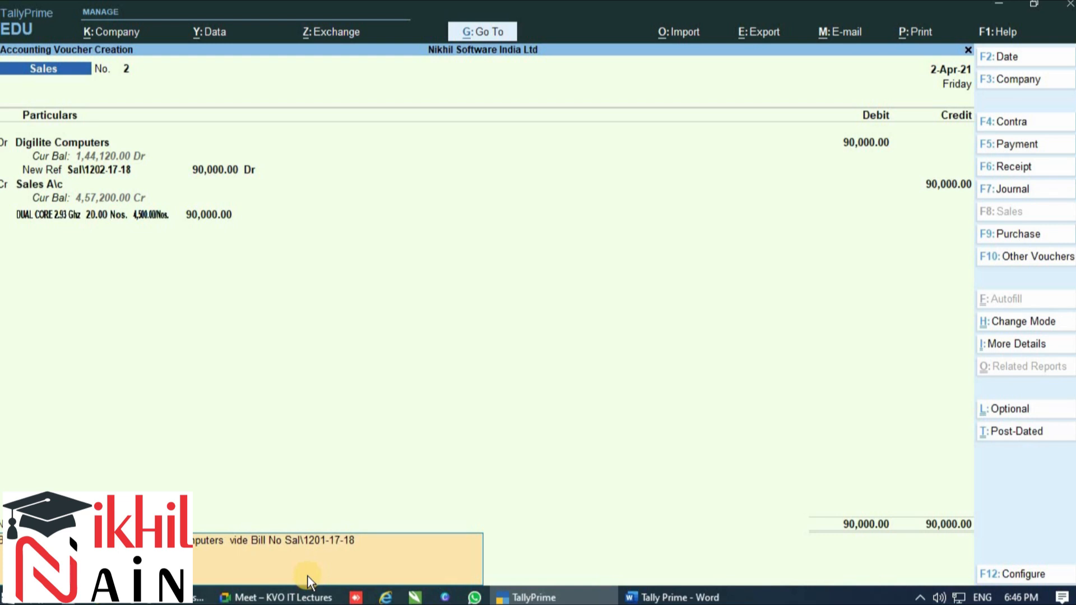
# Step: Change the narration's bill number to Sal\1202-17-18 and save the sales voucher
pyautogui.press('Right')
pyautogui.write('2')
pyautogui.press('Delete')
pyautogui.press('Return')
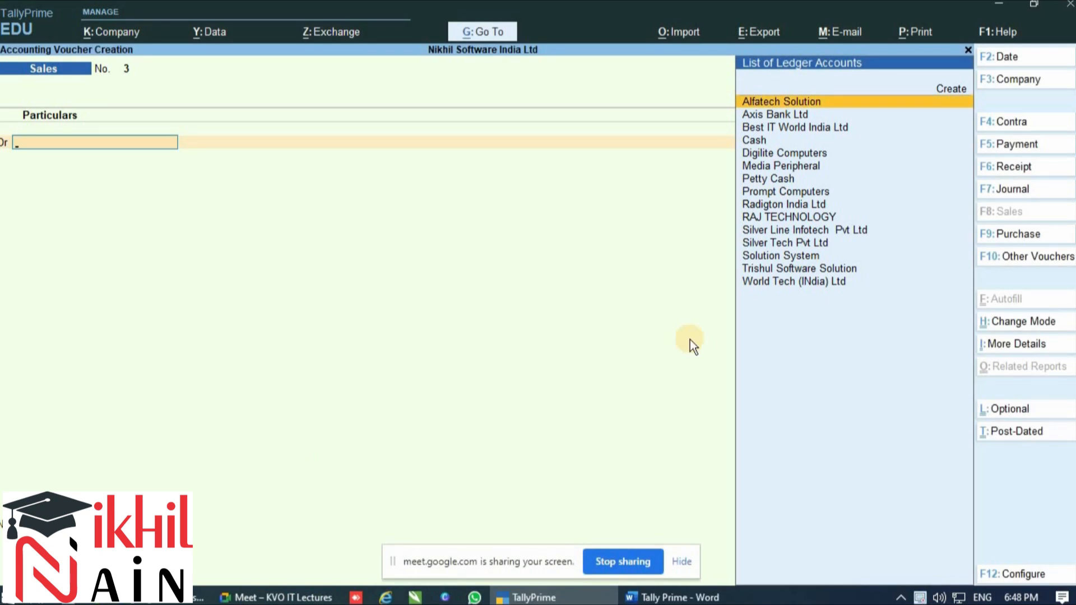
# Step: Quit sales voucher creation and return to the Gateway of Tally
pyautogui.press('Escape')
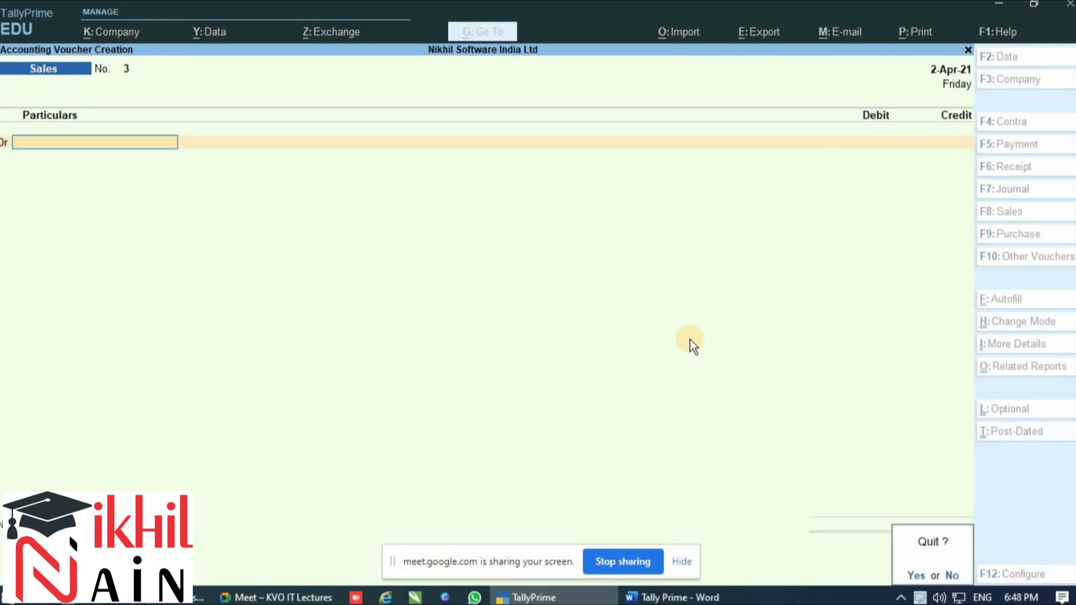
pyautogui.click(683, 564)
pyautogui.press('Return')
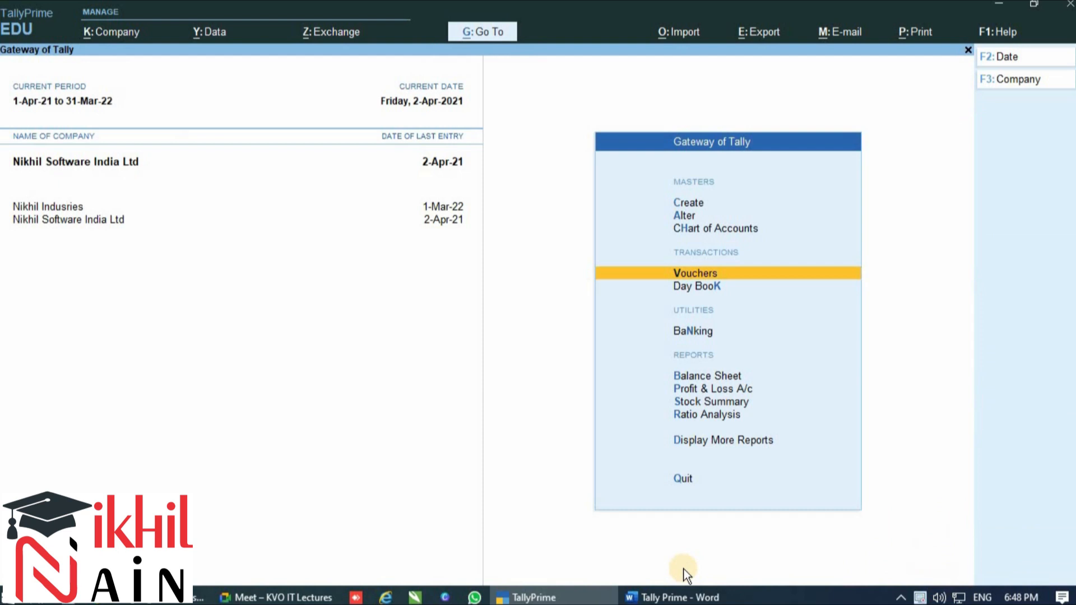
# Step: Display the Statistics report from the Statements of Accounts
pyautogui.press('Down')
pyautogui.press('Down')
pyautogui.press('Down')
pyautogui.press('Down')
pyautogui.press('Down')
pyautogui.press('Down')
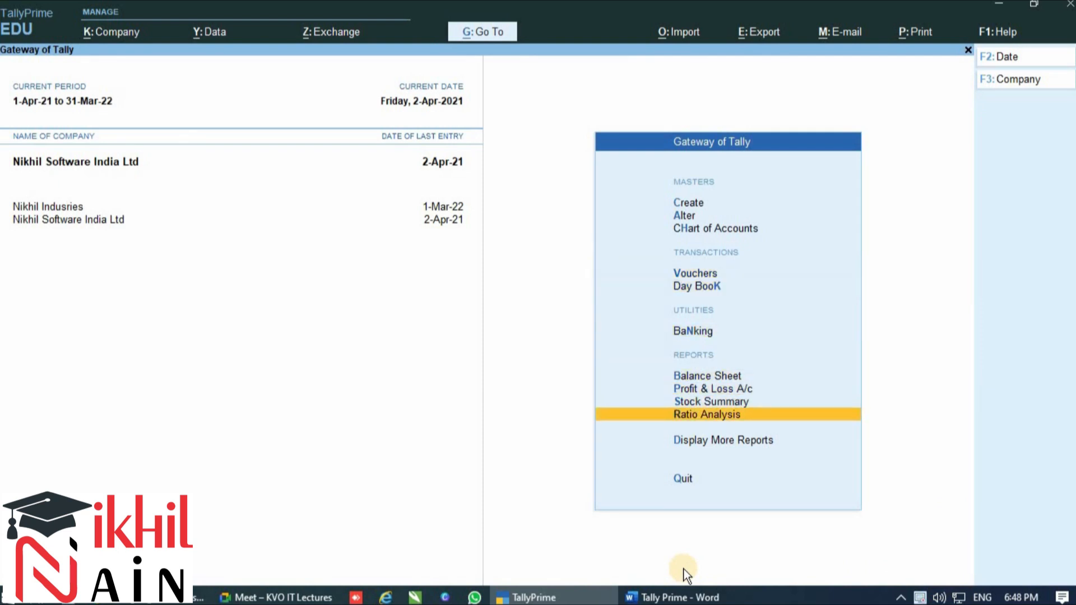
pyautogui.press('Down')
pyautogui.press('Return')
pyautogui.press('Down')
pyautogui.press('Down')
pyautogui.press('Down')
pyautogui.press('Down')
pyautogui.press('Down')
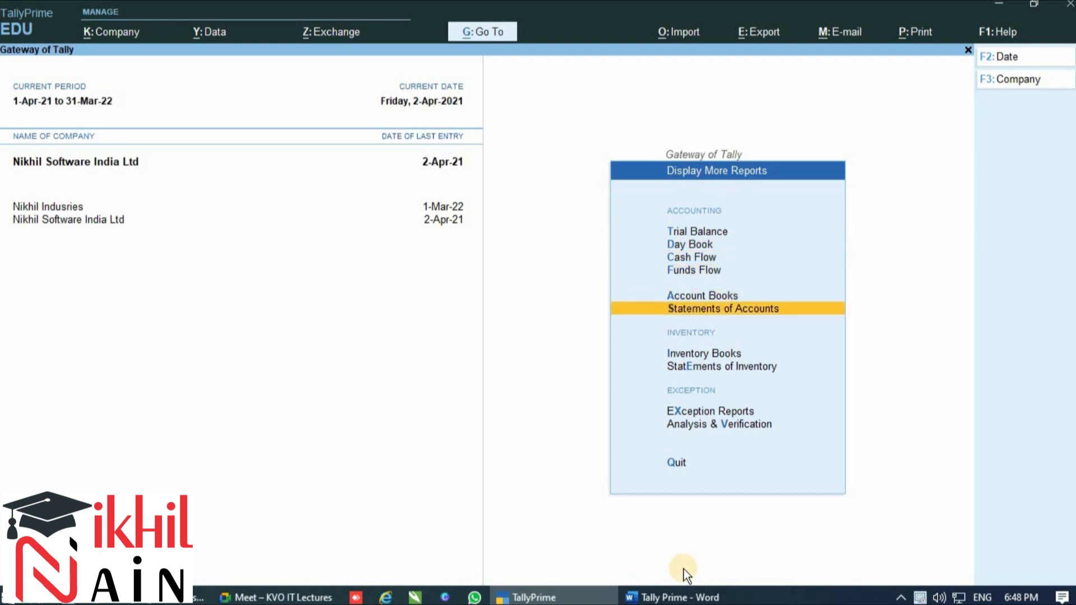
pyautogui.press('Return')
pyautogui.press('Down')
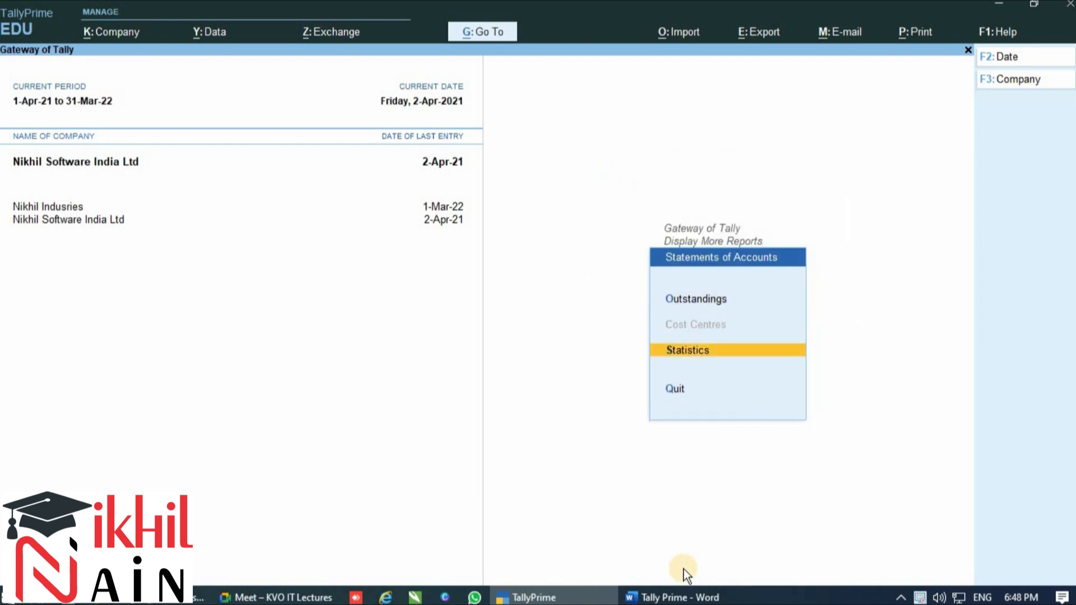
pyautogui.press('Return')
# Step: Drill down from the Sales count in the Statistics report to the list of April sales vouchers
pyautogui.press('Down')
pyautogui.press('Down')
pyautogui.press('Down')
pyautogui.press('Down')
pyautogui.press('Down')
pyautogui.press('Down')
pyautogui.press('Down')
pyautogui.press('Down')
pyautogui.press('Down')
pyautogui.press('Down')
pyautogui.press('Down')
pyautogui.press('Down')
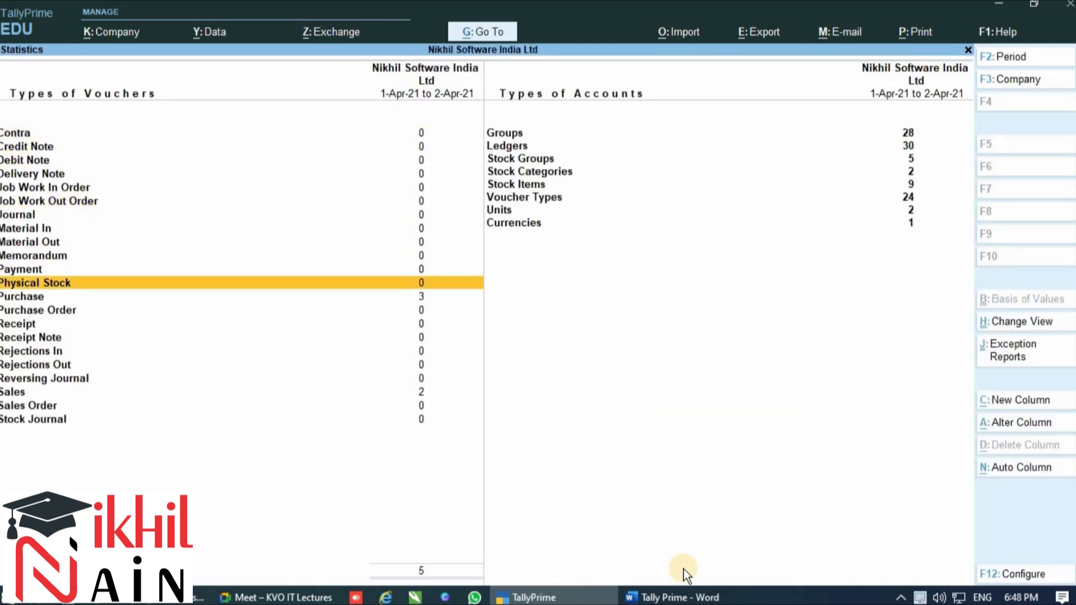
pyautogui.press('Down')
pyautogui.press('Down')
pyautogui.press('Down')
pyautogui.press('Down')
pyautogui.press('Down')
pyautogui.press('Down')
pyautogui.press('Down')
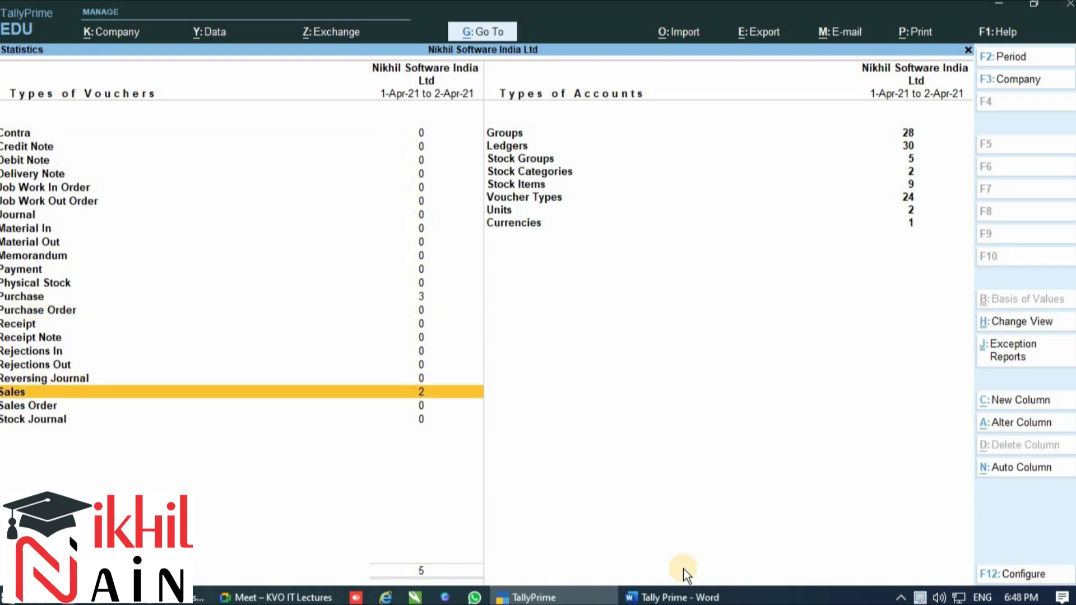
pyautogui.press('Return')
pyautogui.press('Return')
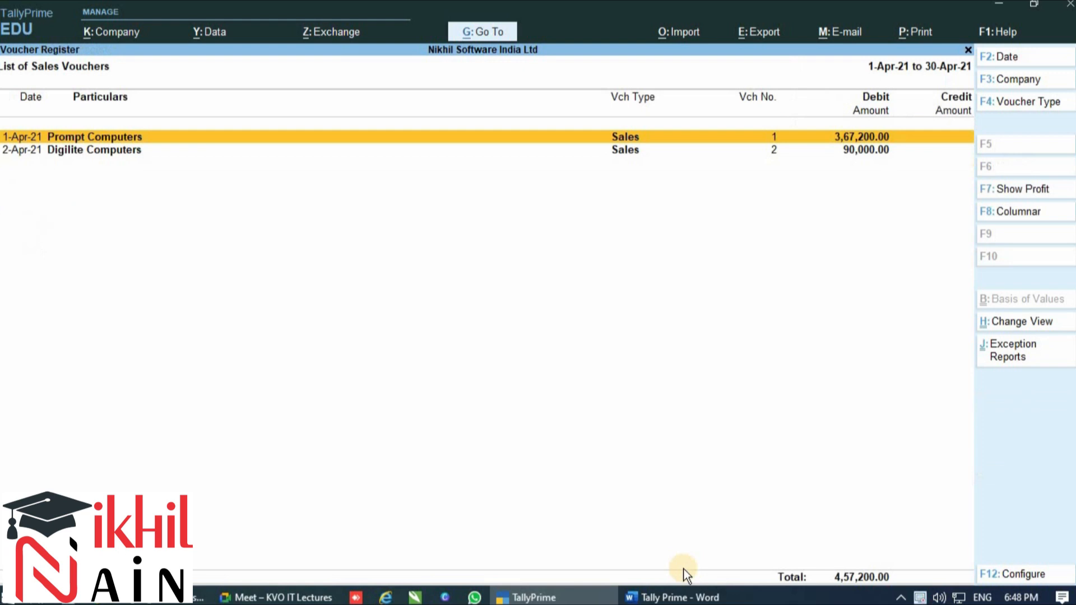
# Step: Show the voucher list in detail and expand the Prompt Computers entry's bill reference, narration and stock items
pyautogui.hotkey('alt', 'F5')
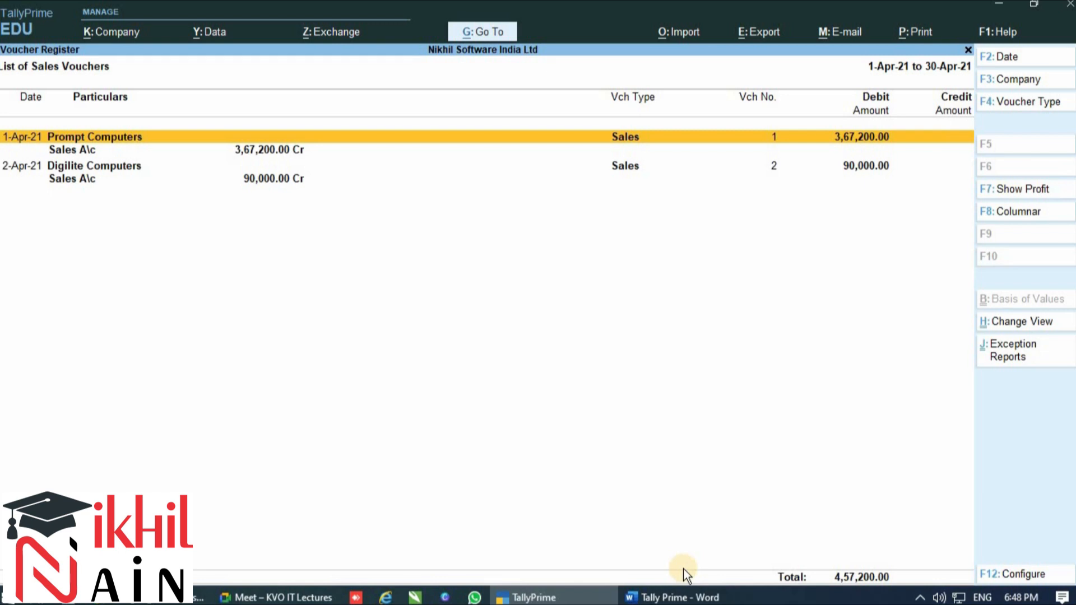
pyautogui.hotkey('shift', 'Return')
pyautogui.hotkey('shift', 'Return')
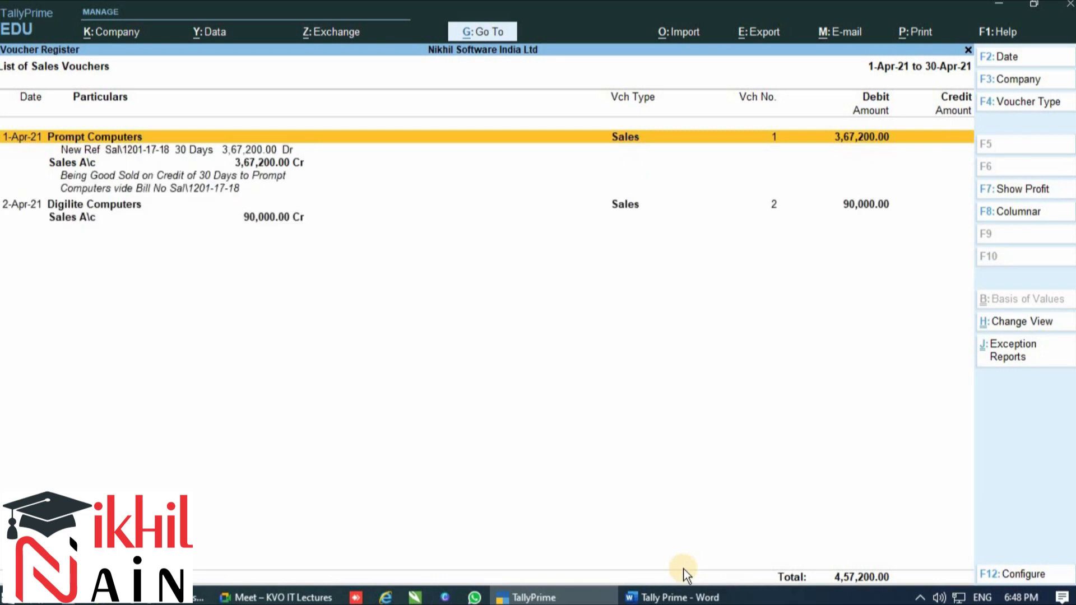
pyautogui.press('Down')
pyautogui.press('Down')
pyautogui.hotkey('shift', 'Return')
pyautogui.press('Down')
pyautogui.press('Down')
pyautogui.press('Down')
pyautogui.press('Down')
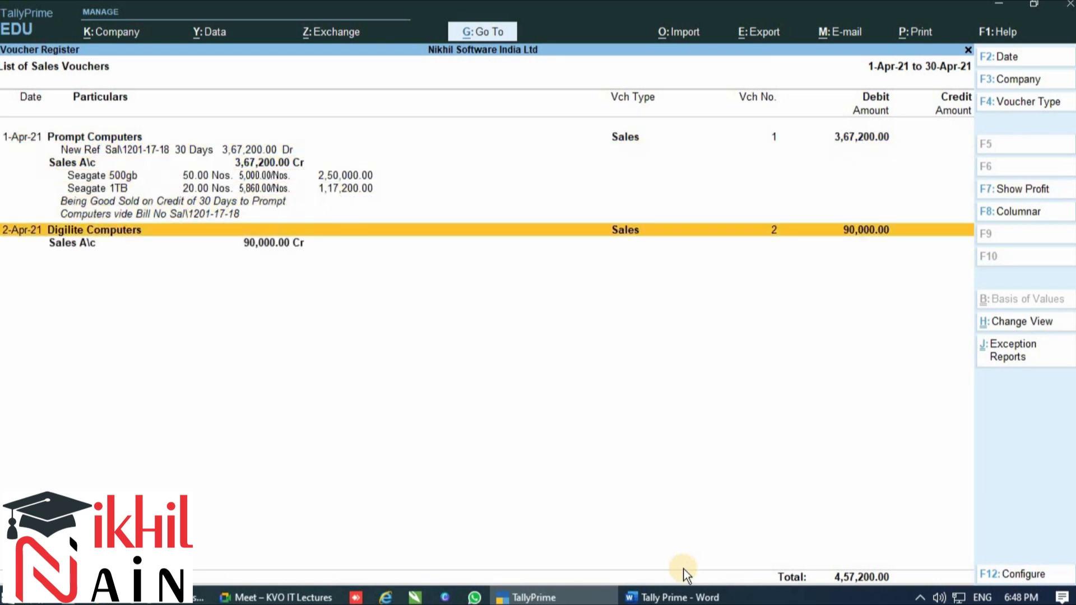
# Step: Expand the Digilite Computers entry's bill reference, narration and stock item, and return to the Prompt Computers entry
pyautogui.hotkey('shift', 'Return')
pyautogui.hotkey('shift', 'Return')
pyautogui.press('Down')
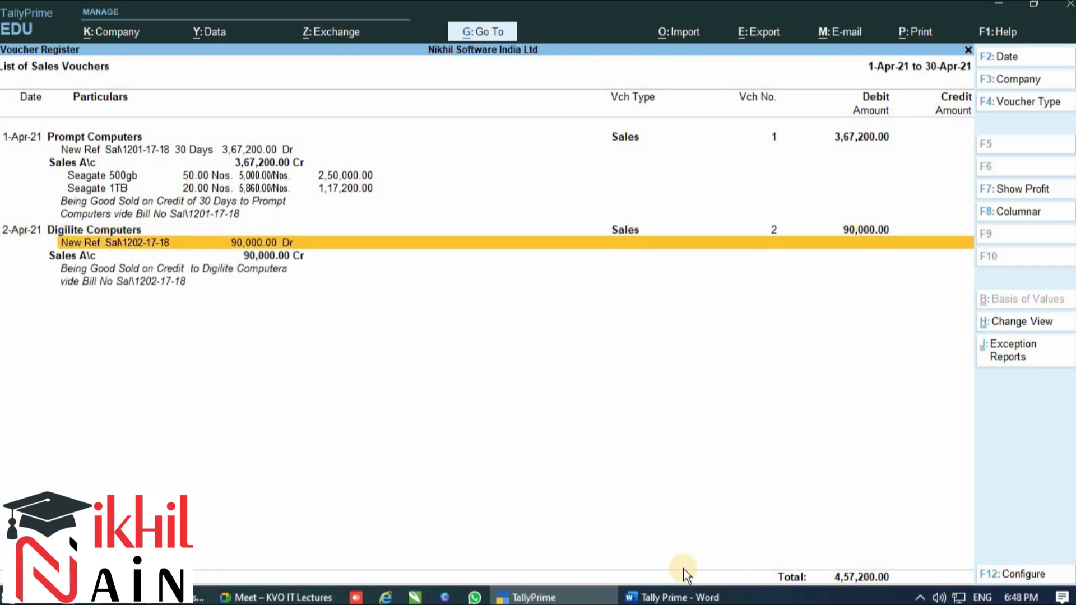
pyautogui.press('Down')
pyautogui.hotkey('shift', 'Return')
pyautogui.press('Up')
pyautogui.press('Up')
pyautogui.press('Up')
pyautogui.press('Up')
pyautogui.press('Up')
pyautogui.press('Up')
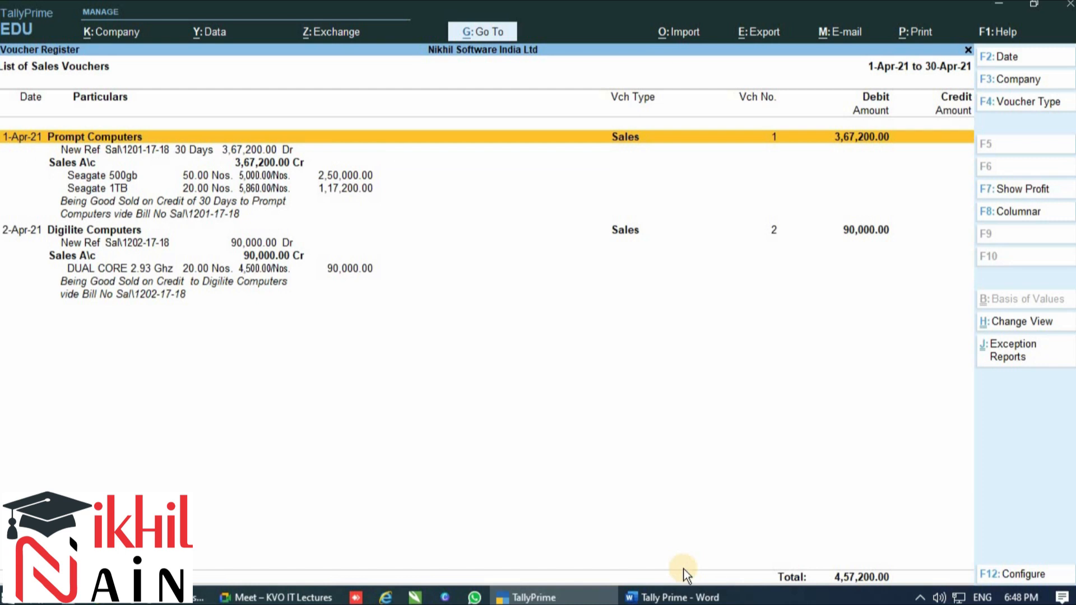
# Step: Open the Prompt Computers sales voucher for alteration and accept its existing dispatch details, party details and sales ledger
pyautogui.press('Return')
pyautogui.press('Return')
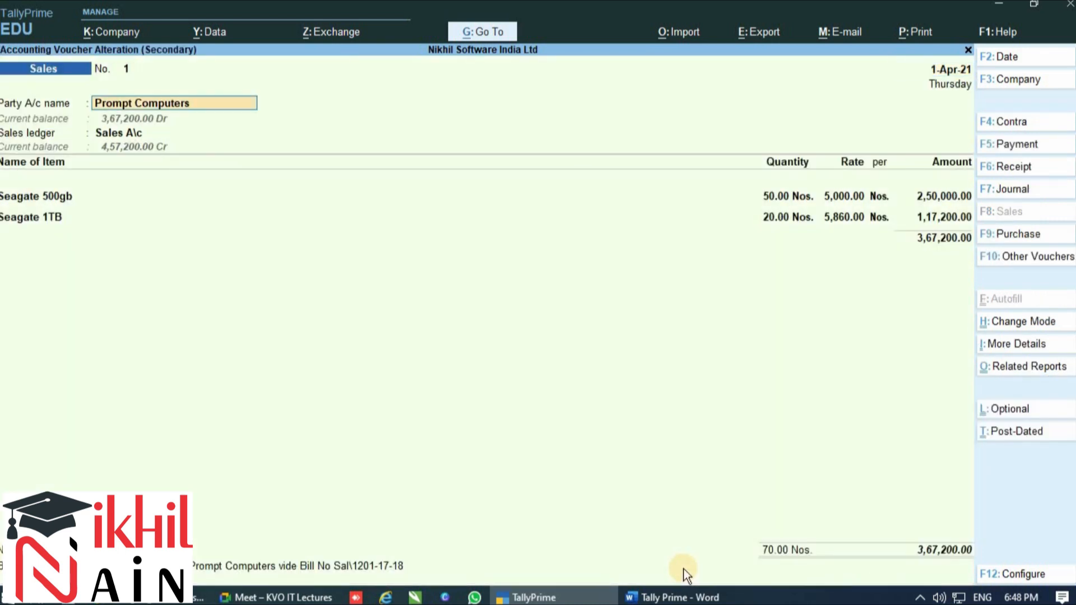
pyautogui.press('Return')
pyautogui.press('Return')
pyautogui.press('Return')
pyautogui.press('Return')
pyautogui.press('Return')
pyautogui.press('Return')
pyautogui.press('Return')
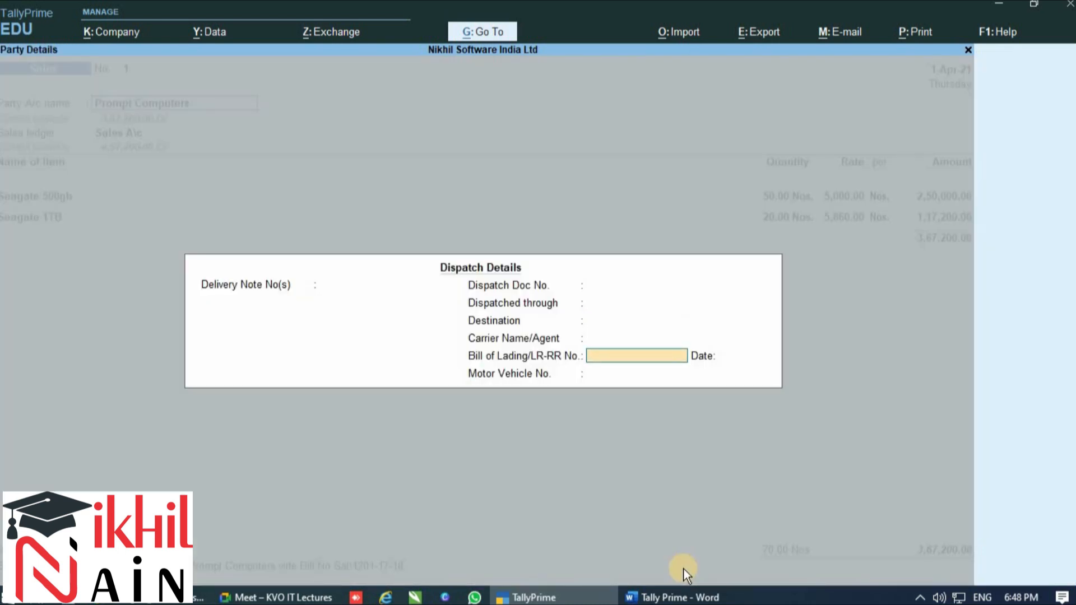
pyautogui.press('Return')
pyautogui.press('Return')
pyautogui.press('Return')
pyautogui.press('Return')
pyautogui.press('Return')
pyautogui.press('Return')
pyautogui.press('Return')
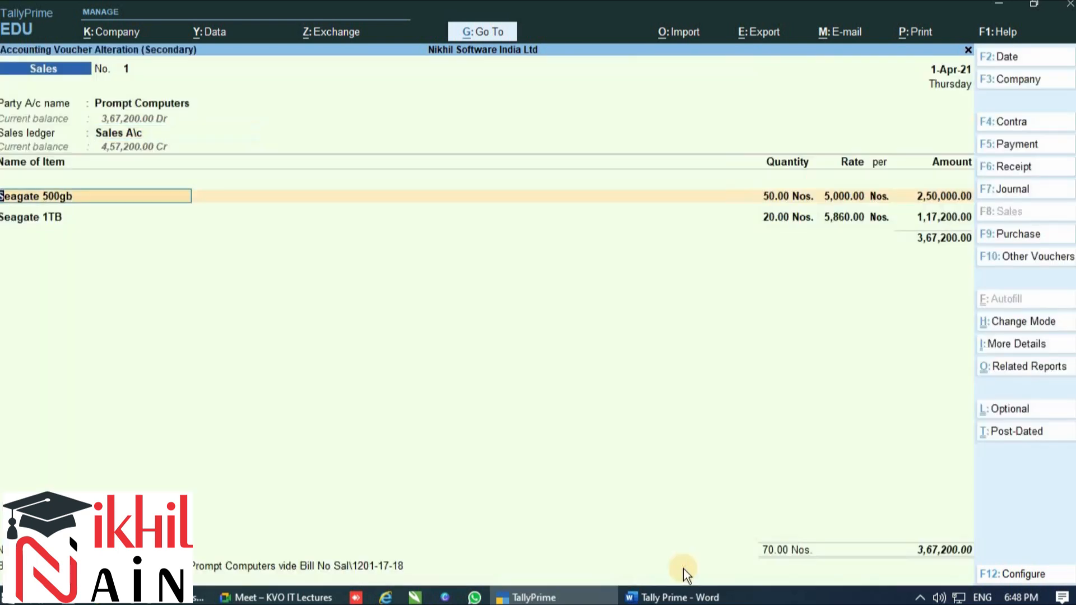
# Step: Keep the Seagate 500gb line as entered and set the Seagate 1TB quantity to 21 Nos. at the existing rate
pyautogui.press('Return')
pyautogui.press('Return')
pyautogui.press('Return')
pyautogui.press('Return')
pyautogui.press('Return')
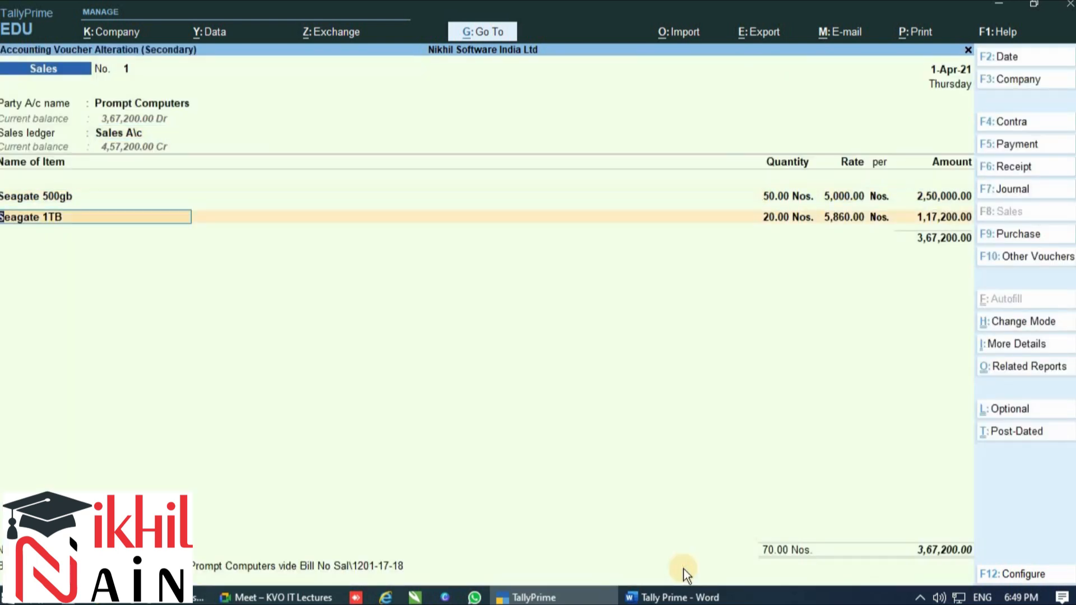
pyautogui.write('21')
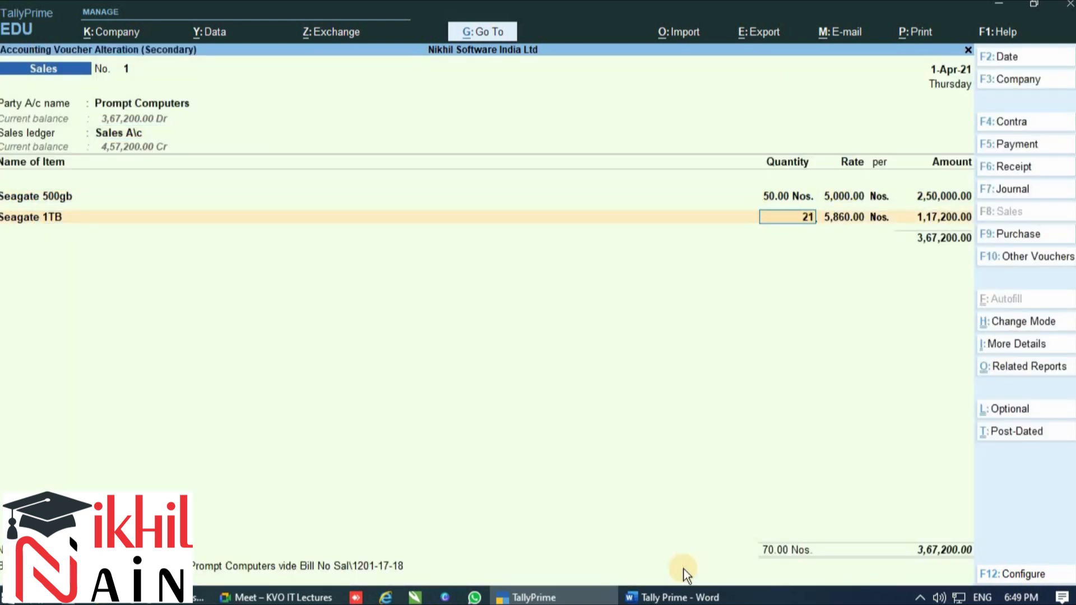
pyautogui.press('Return')
pyautogui.press('Return')
pyautogui.press('Return')
pyautogui.press('Return')
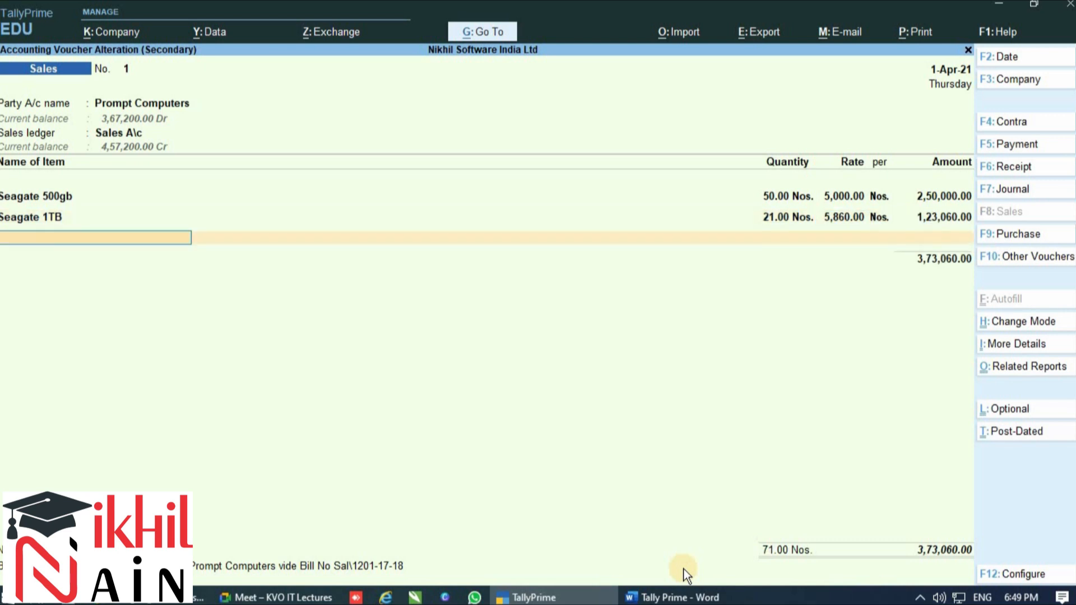
# Step: End the item list, accept the existing bill reference with its 30-day credit period and the narration, and save the altered sales voucher
pyautogui.press('Return')
pyautogui.press('Return')
pyautogui.press('Return')
pyautogui.press('Return')
pyautogui.press('Return')
pyautogui.press('Return')
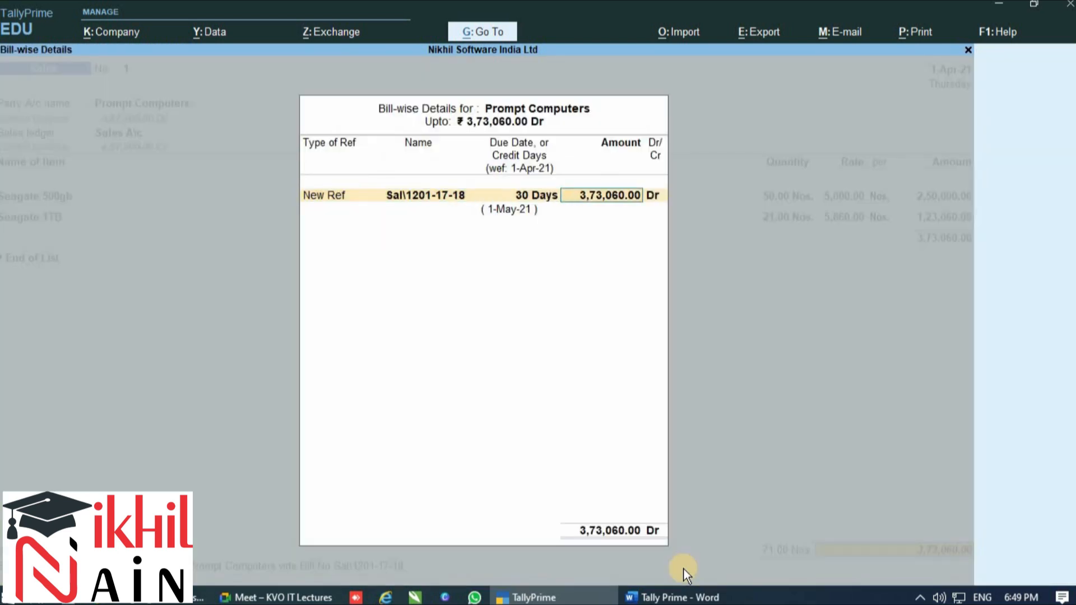
pyautogui.press('Return')
pyautogui.press('Return')
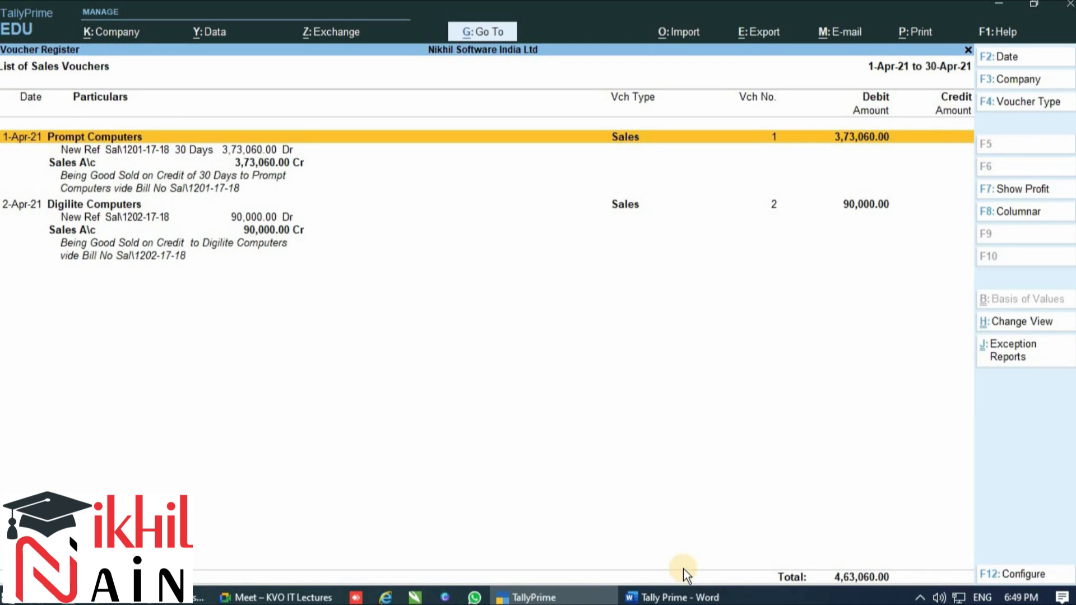
# Step: Reopen the Prompt Computers sales voucher from the voucher list and delete it, confirming the deletion
pyautogui.press('Return')
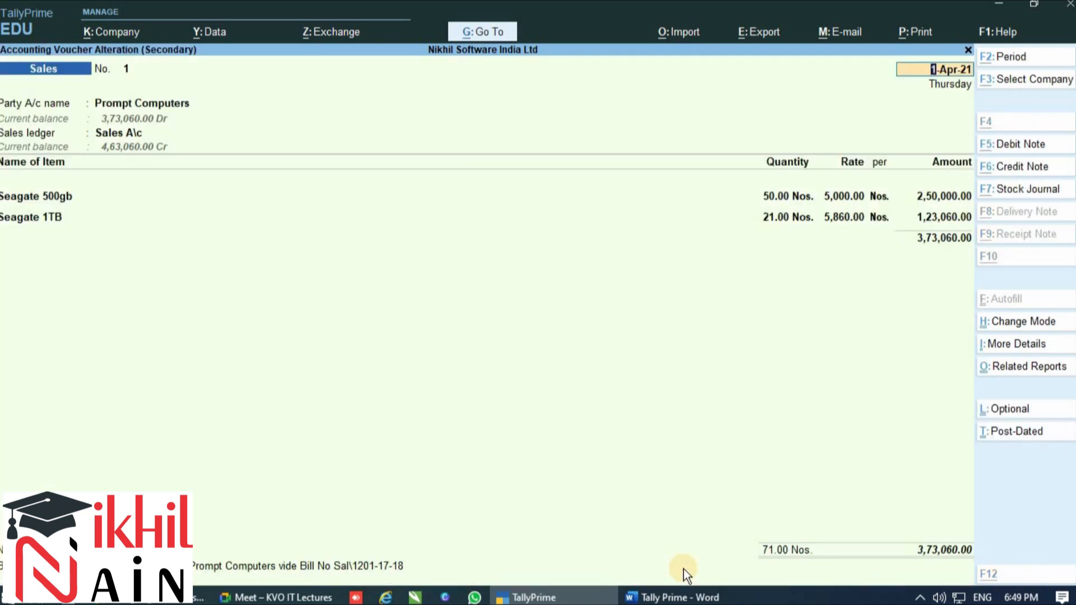
pyautogui.hotkey('alt', 'd')
pyautogui.press('y')
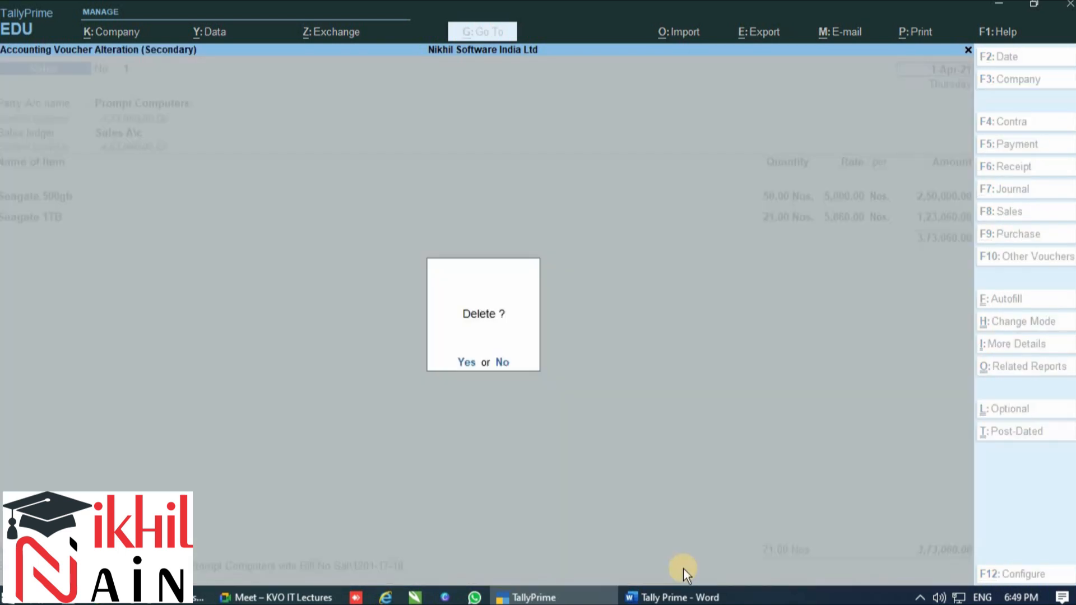